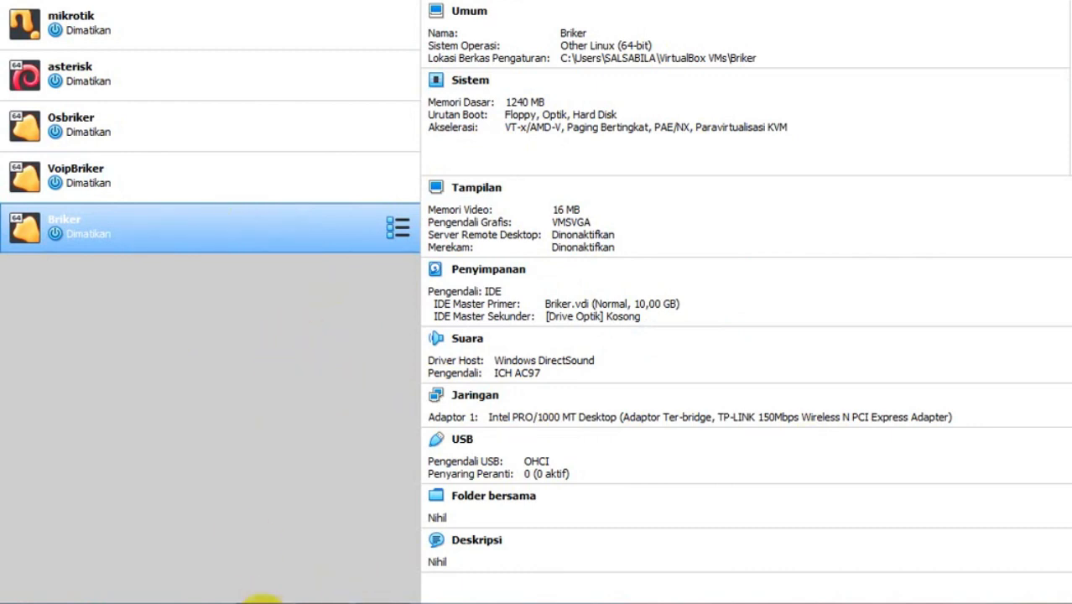
- Bring forward the file window holding the briker-2.1.1 image and the installers
click(265, 599)
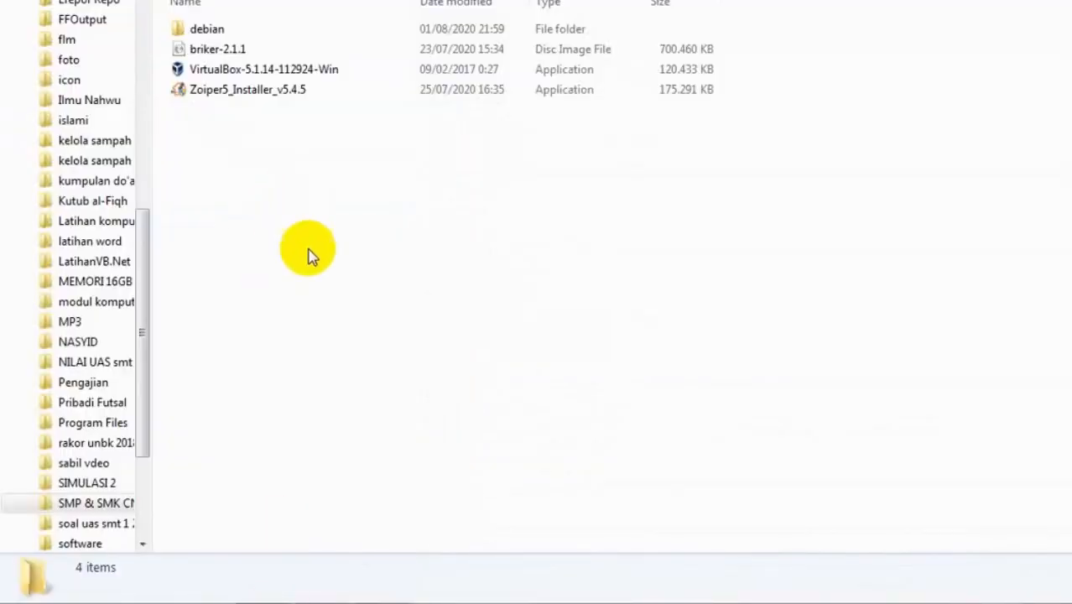
- Inspect briker-2.1.1, VirtualBox and Zoiper5 installer details, then return to VirtualBox Manager
click(232, 52)
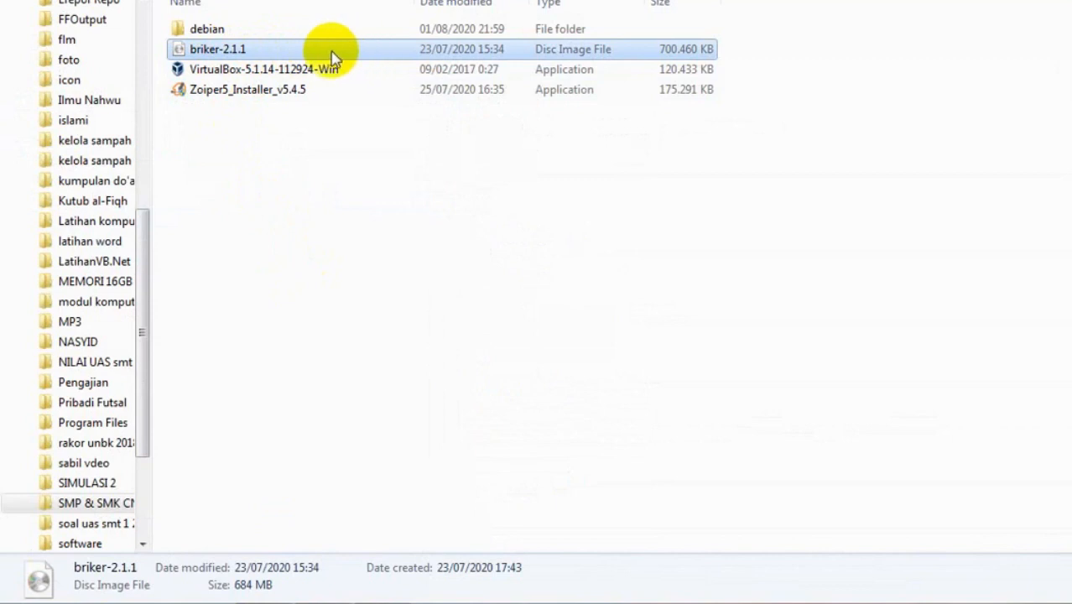
click(265, 70)
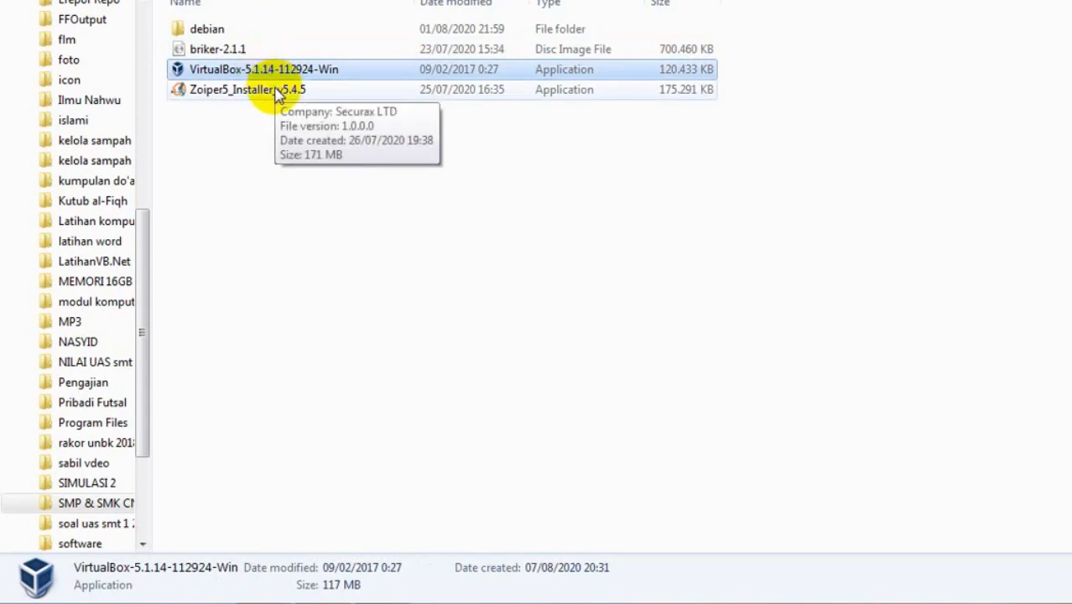
click(278, 92)
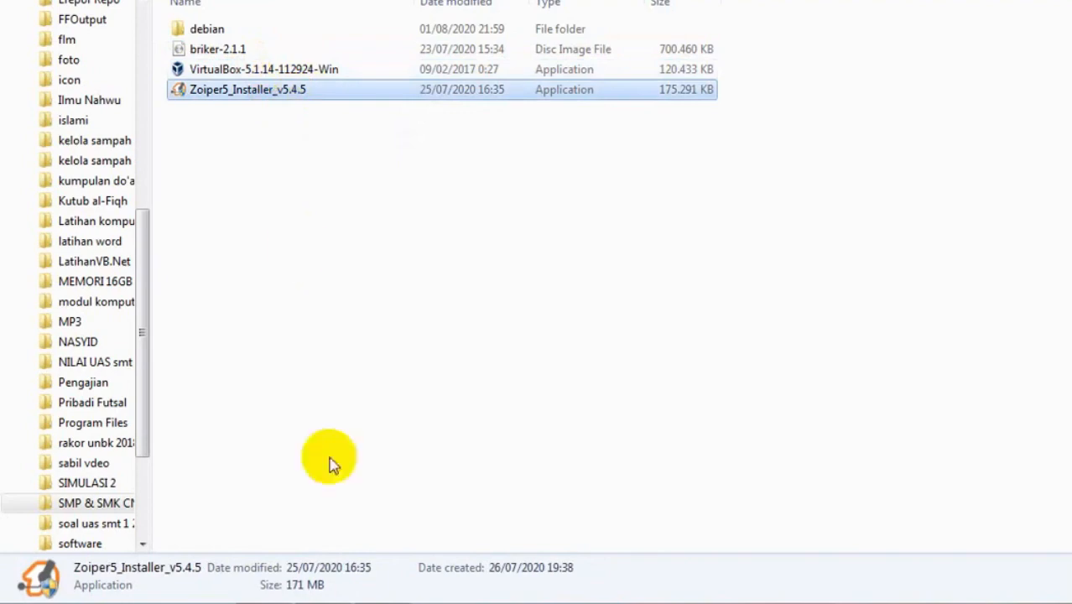
click(382, 603)
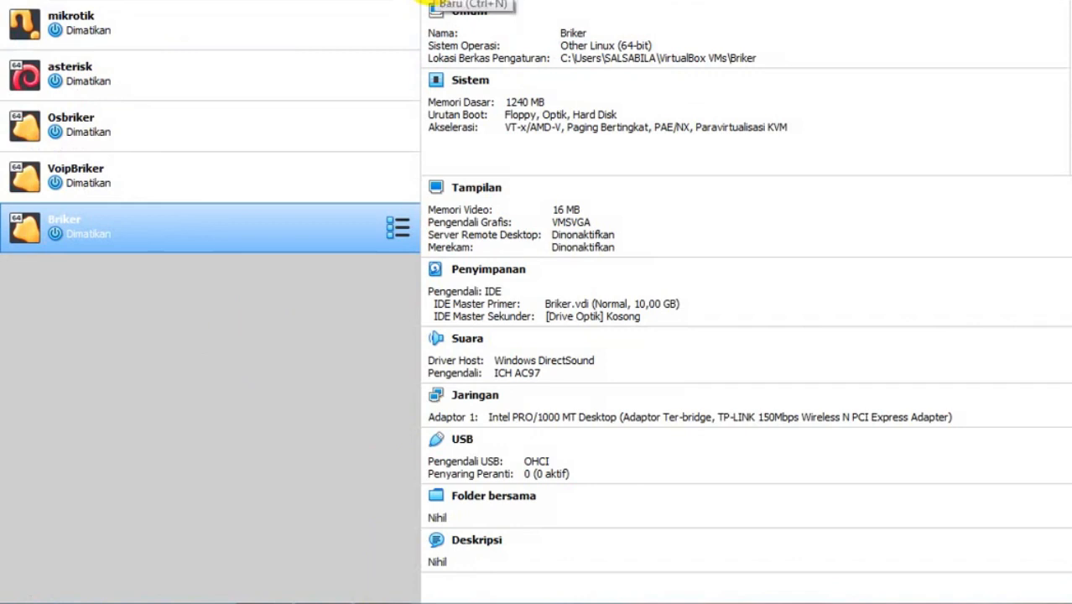
- Create a new VM named Softwtswitchbriker with type Linux, version Other Linux (64-bit)
click(417, 3)
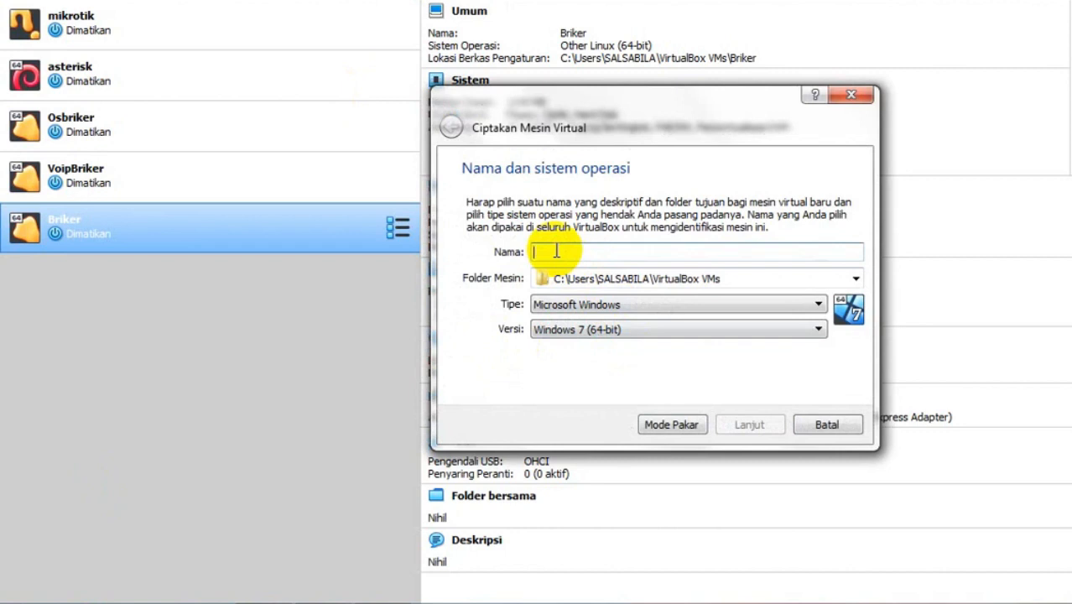
text(switchbriker)
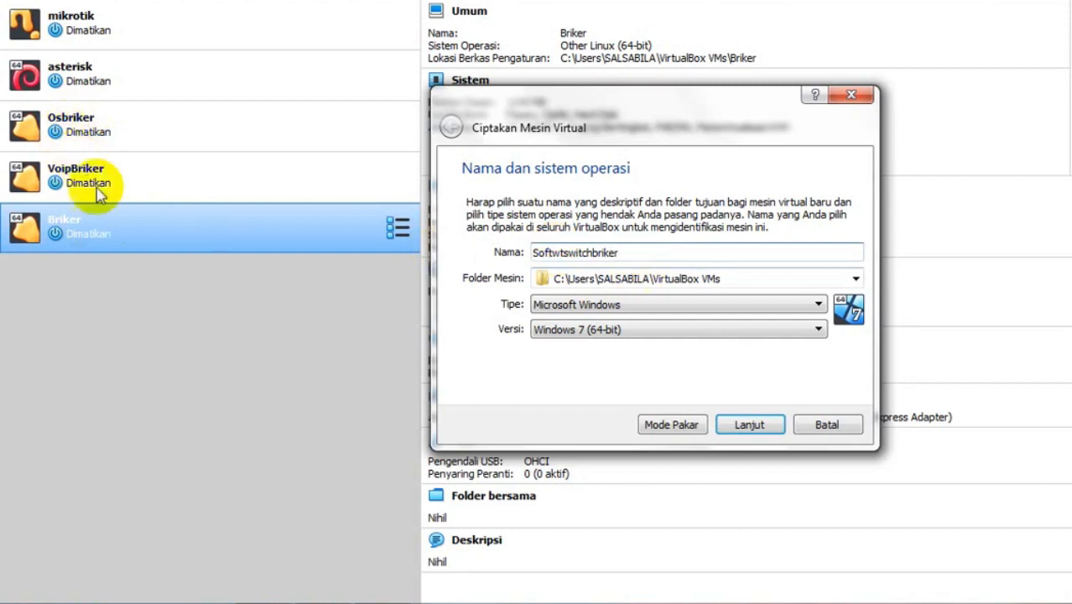
click(653, 305)
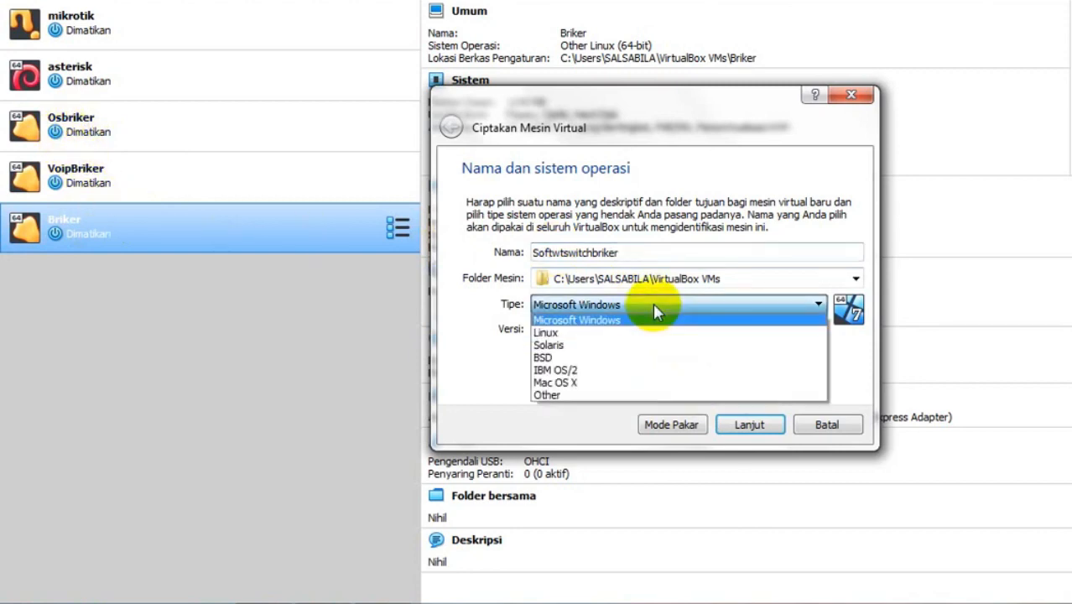
click(597, 333)
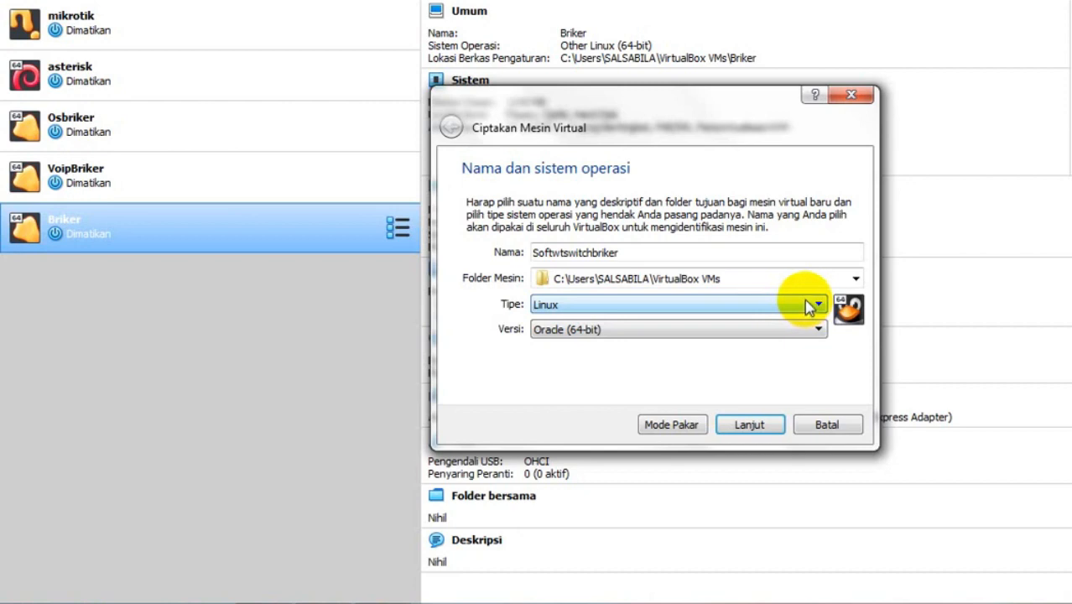
click(778, 330)
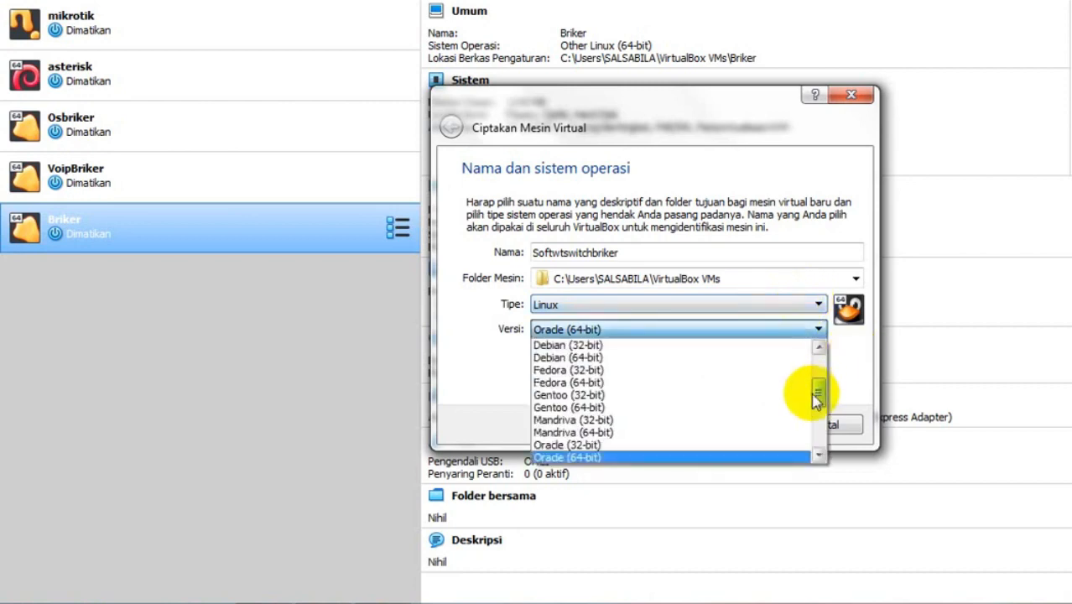
drag(815, 396, 888, 428)
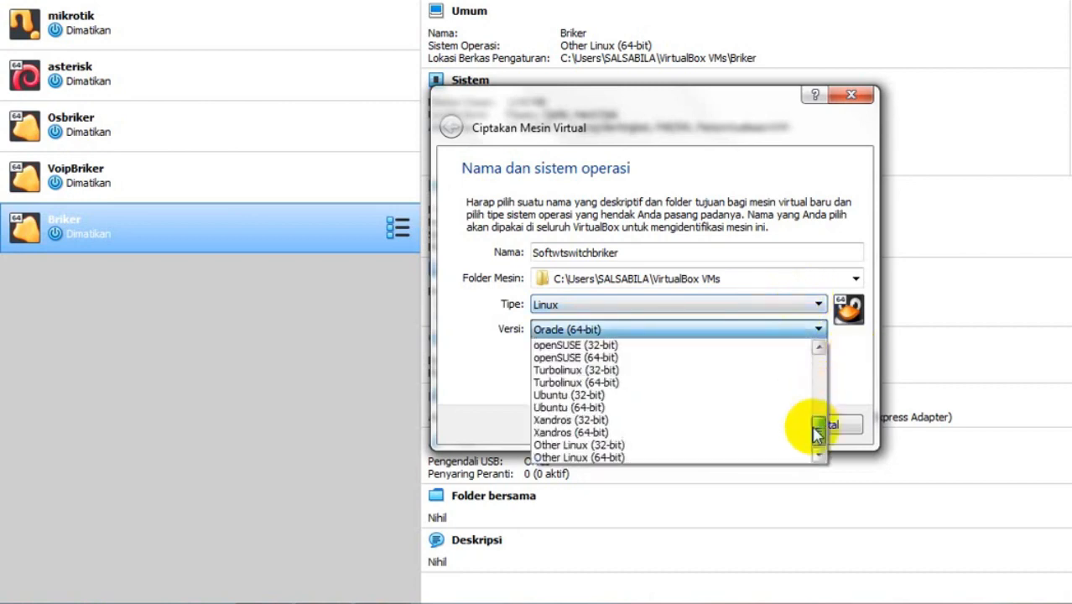
click(604, 457)
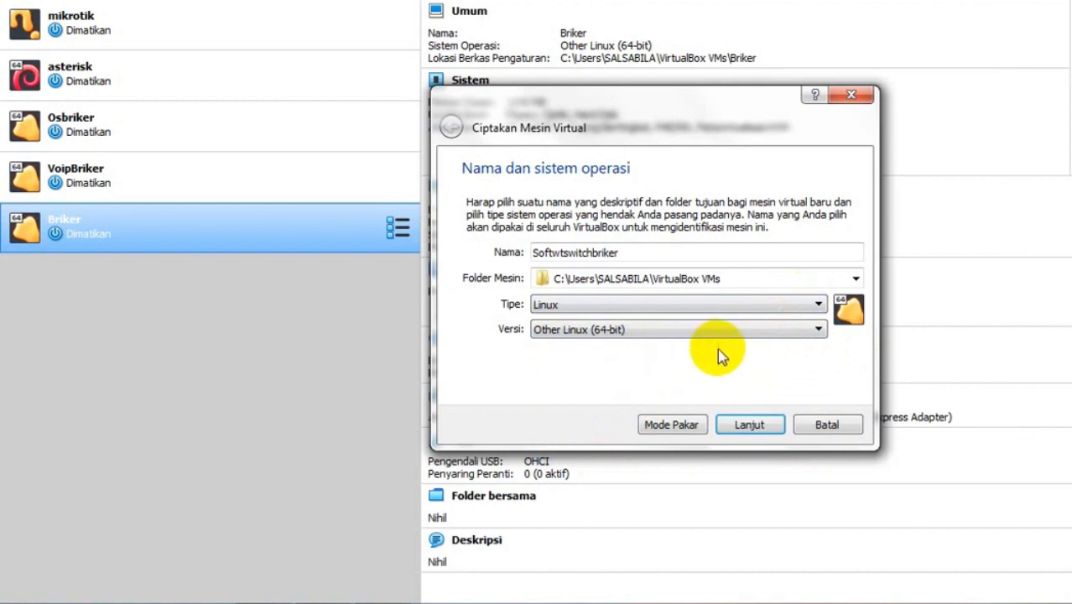
click(750, 426)
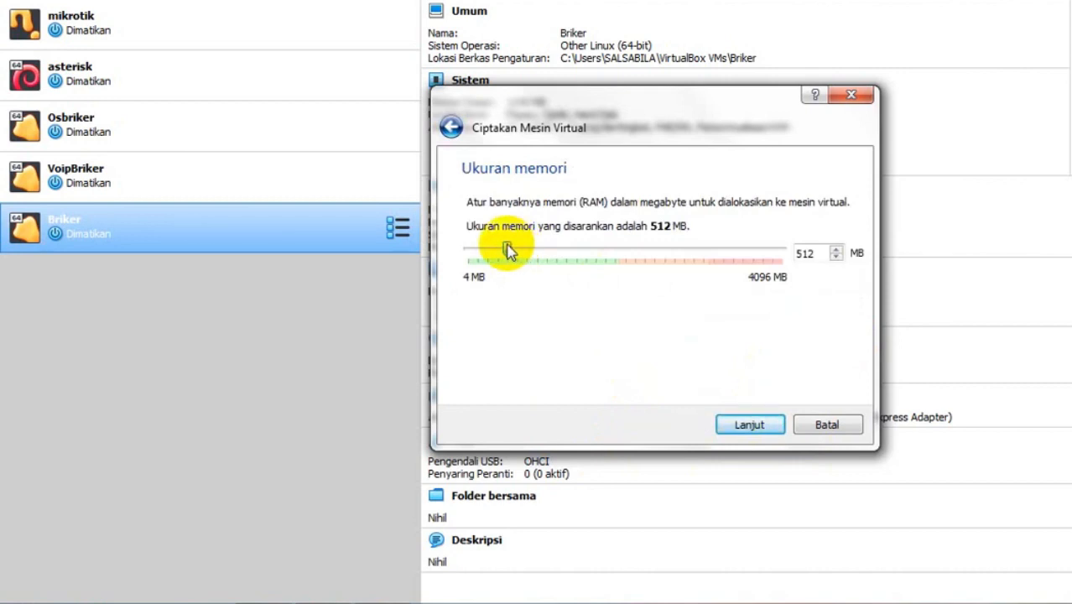
- Allocate 1024 MB of memory and choose to create a virtual hard disk now
drag(507, 250, 546, 251)
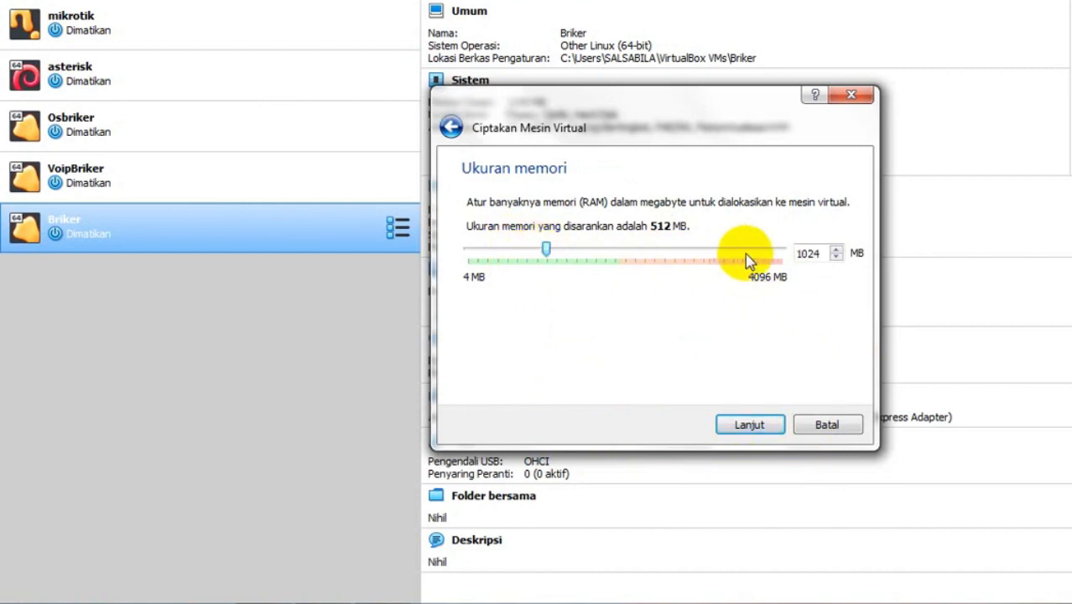
click(751, 426)
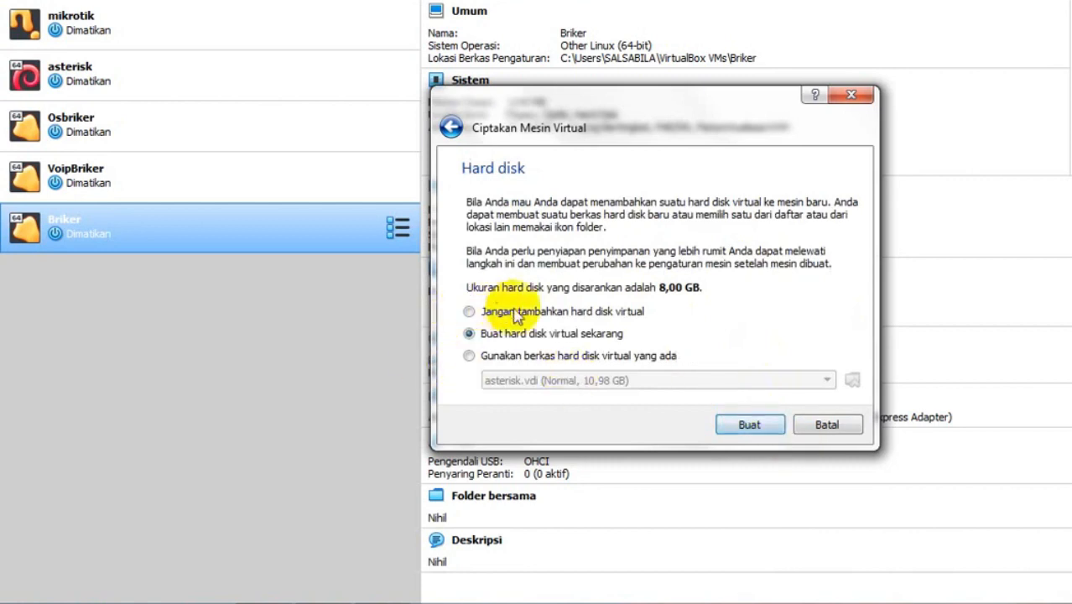
click(750, 425)
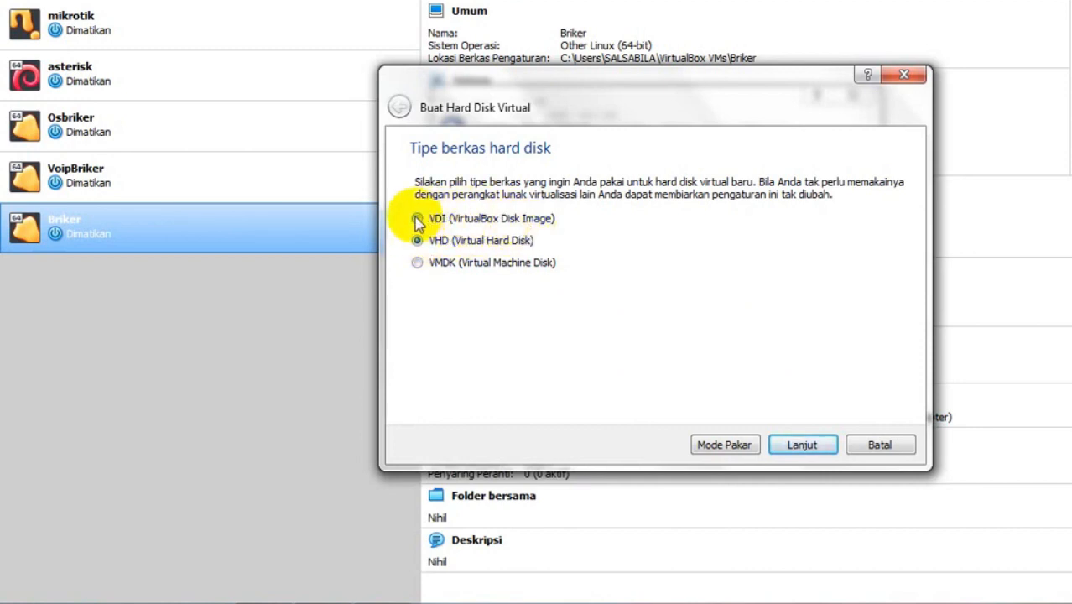
- Create a dynamically allocated 10,62 GB VDI disk to finish the Softwtswitchbriker machine
click(417, 218)
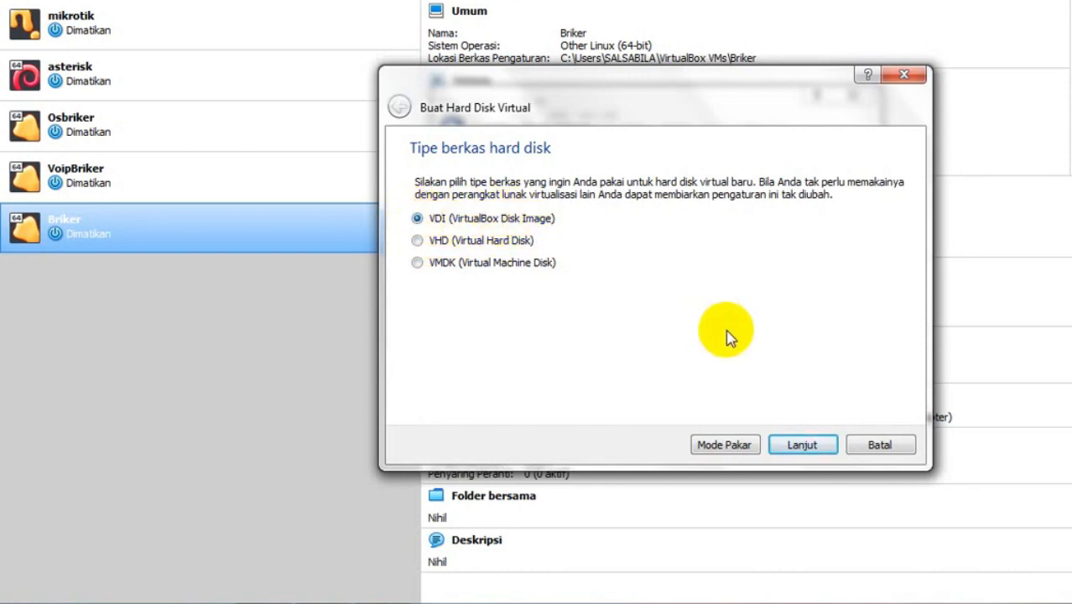
click(793, 448)
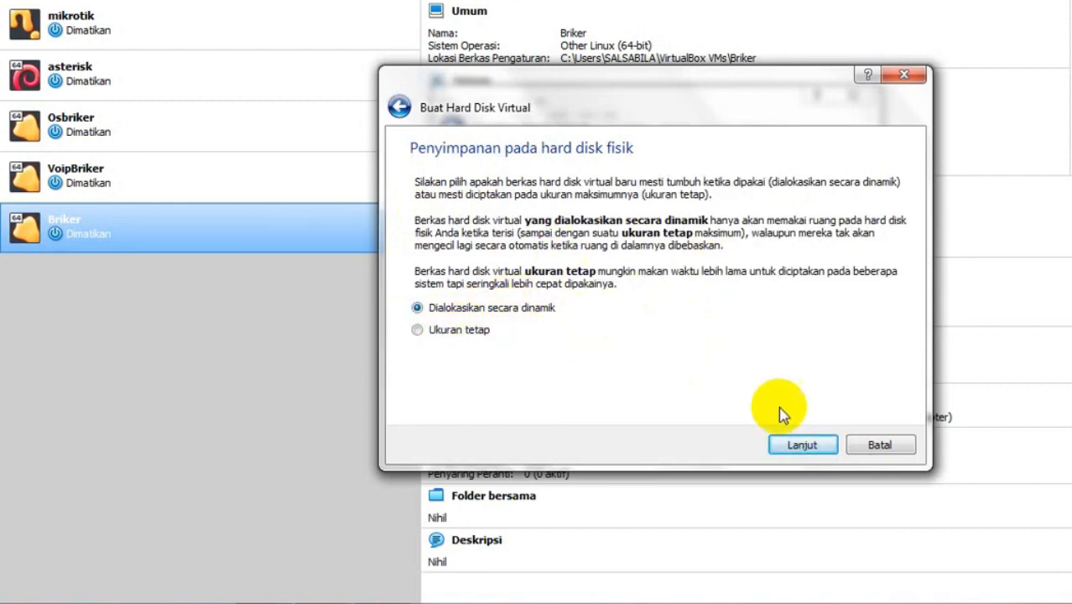
click(800, 446)
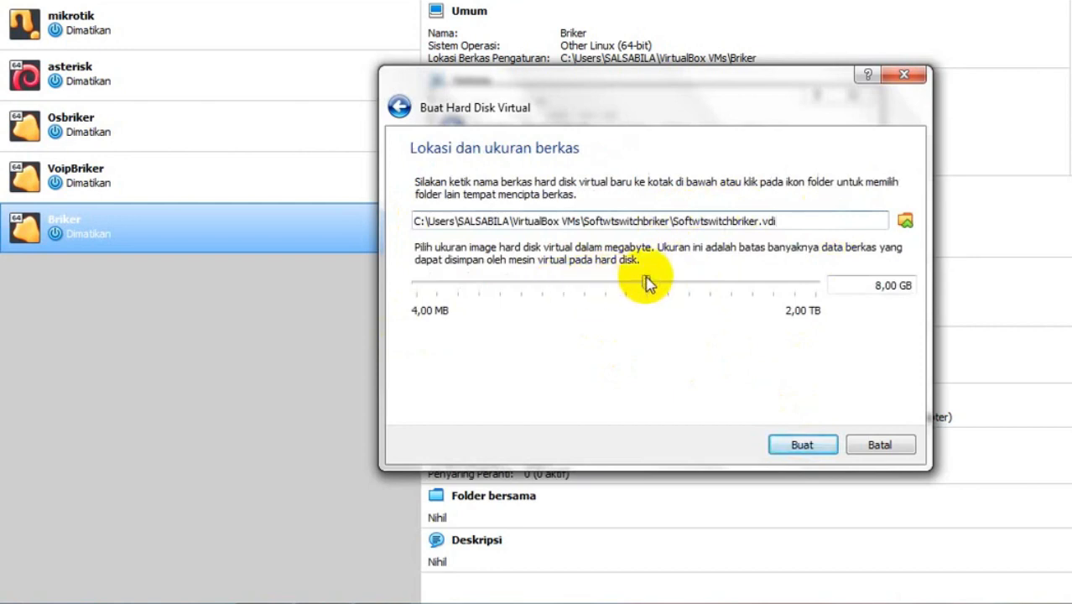
drag(646, 282, 654, 284)
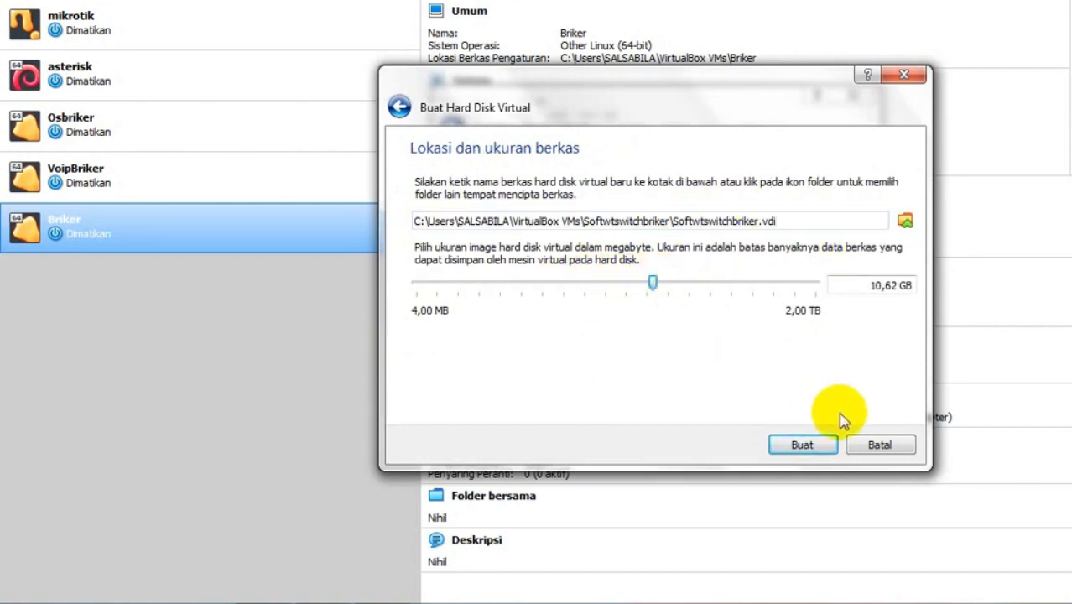
click(804, 445)
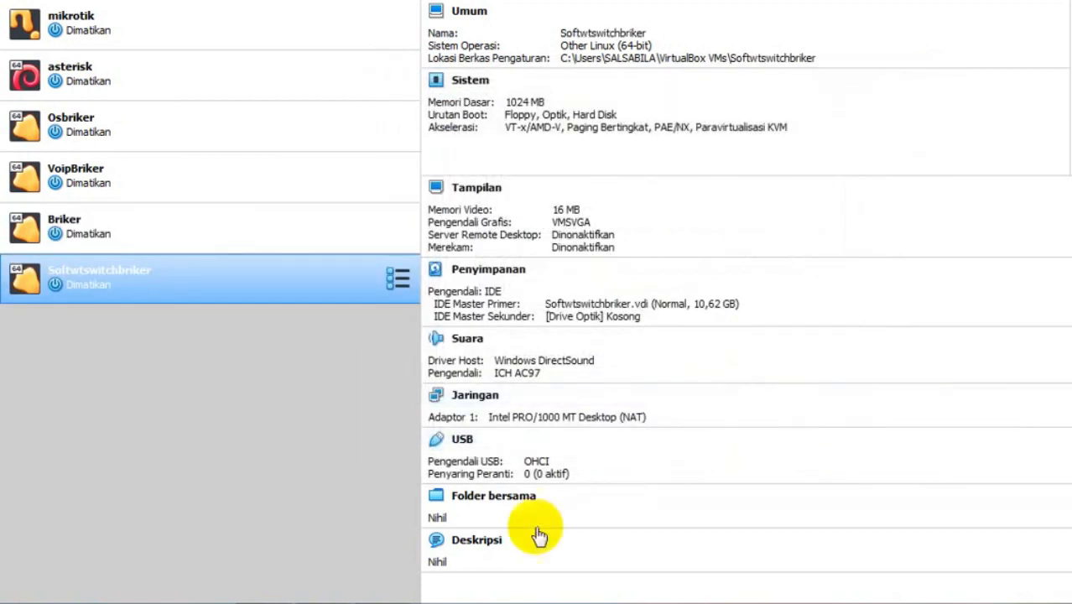
- Insert briker-2.1.1.iso into the machine's empty optical drive under Storage settings
click(472, 6)
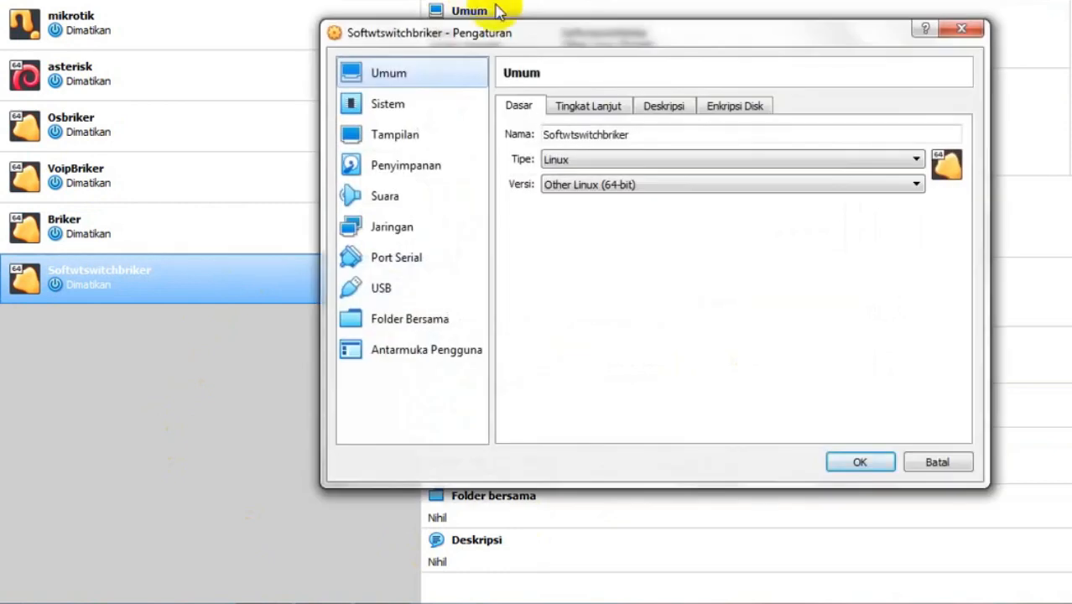
click(407, 166)
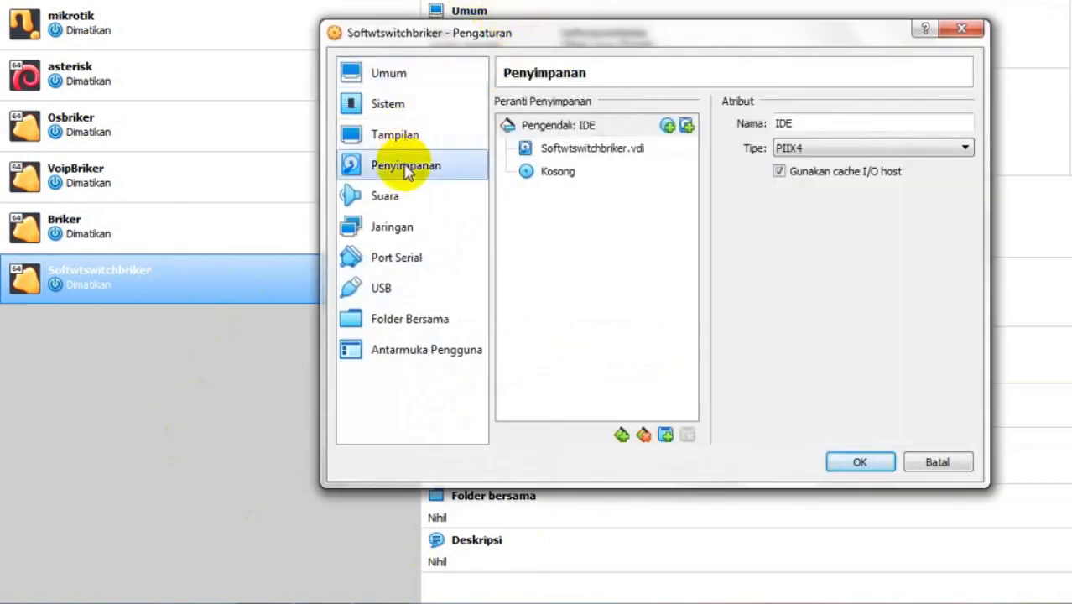
click(561, 180)
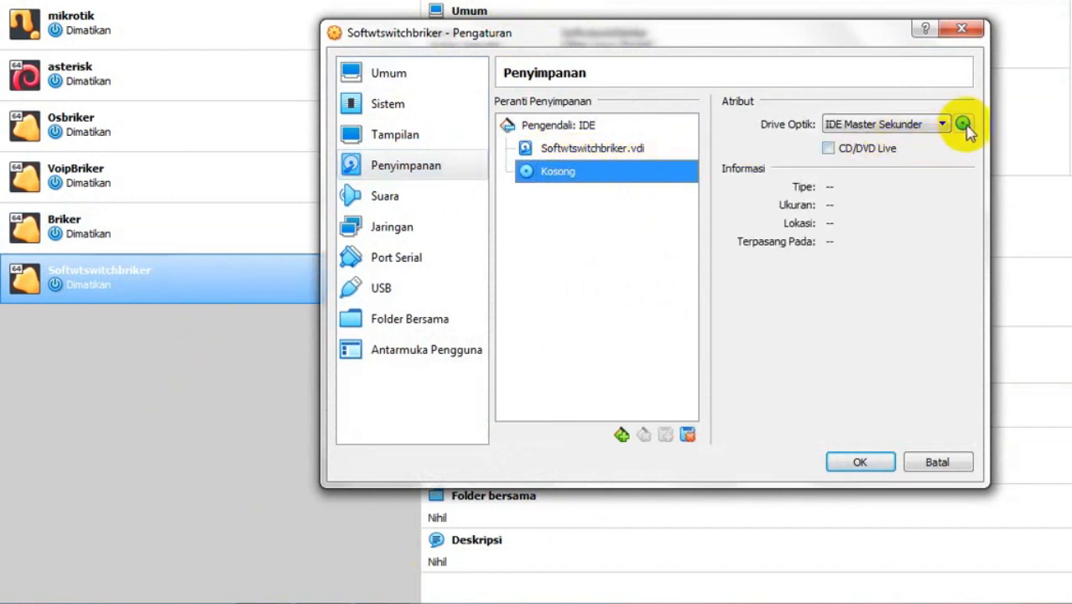
click(964, 124)
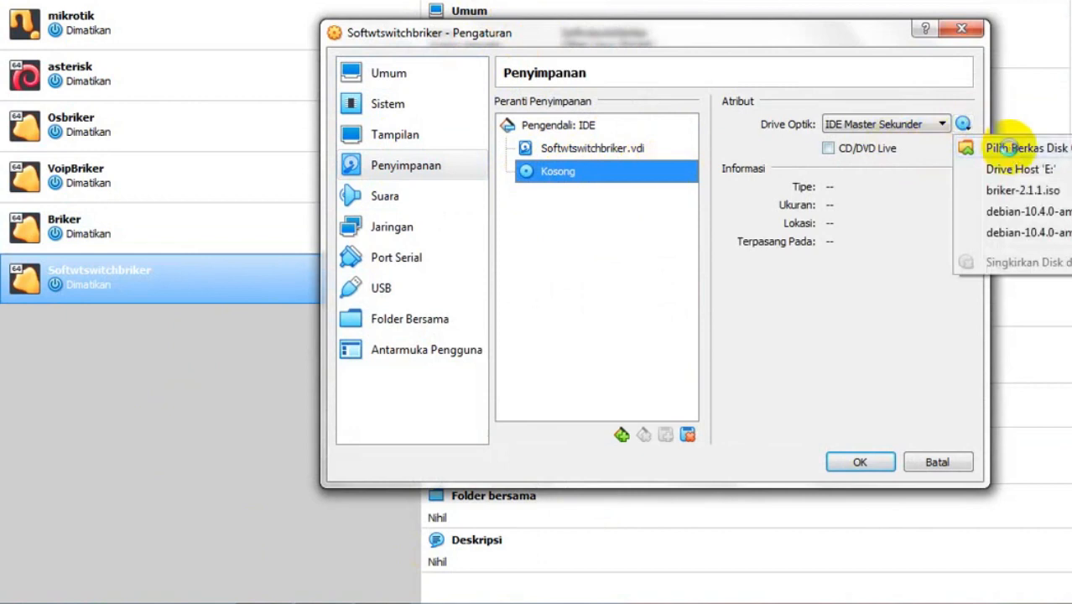
click(1013, 152)
click(553, 201)
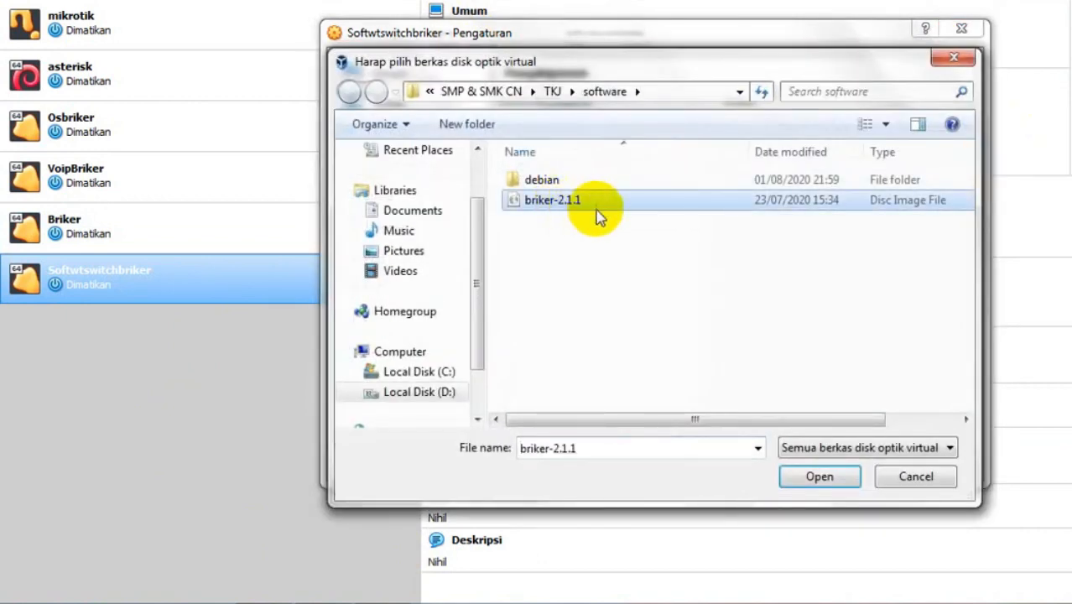
click(819, 479)
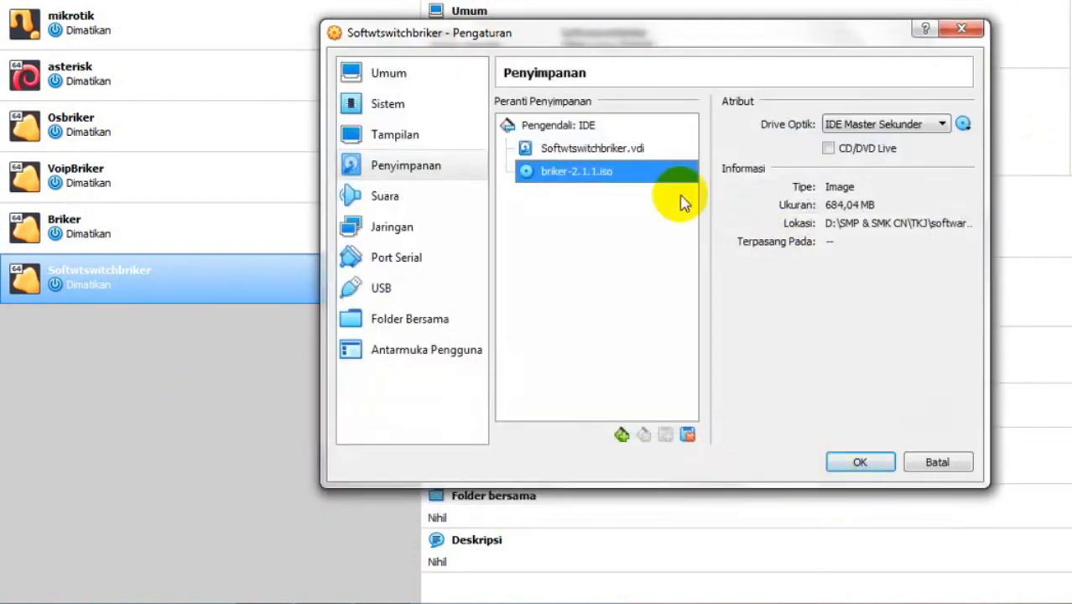
click(413, 232)
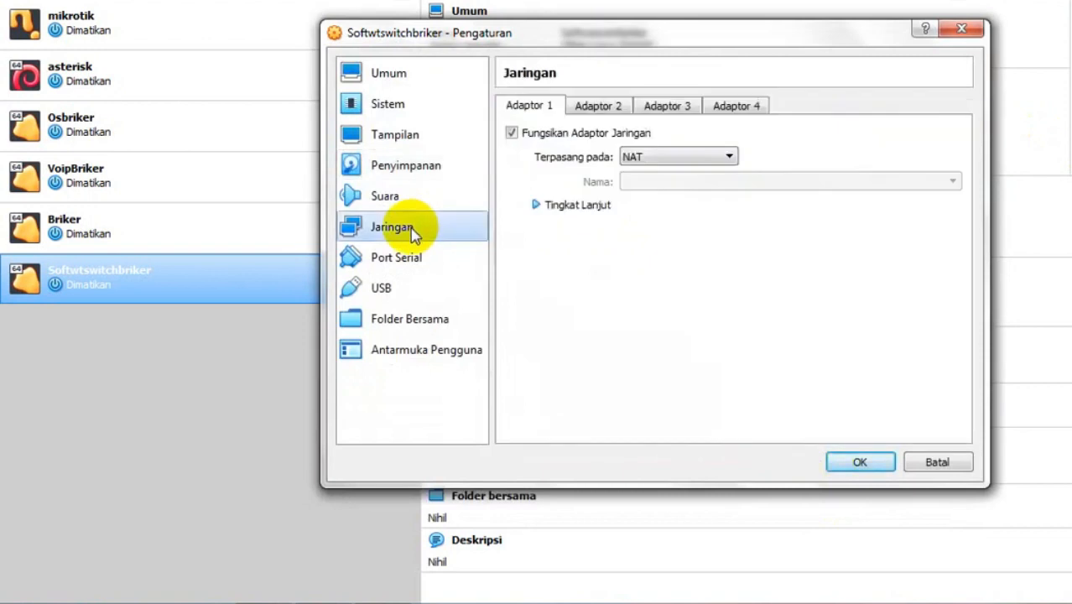
- Bridge Adapter 1 to the TP-LINK wireless card with promiscuous mode Ijinkan Semua (Allow All)
click(693, 162)
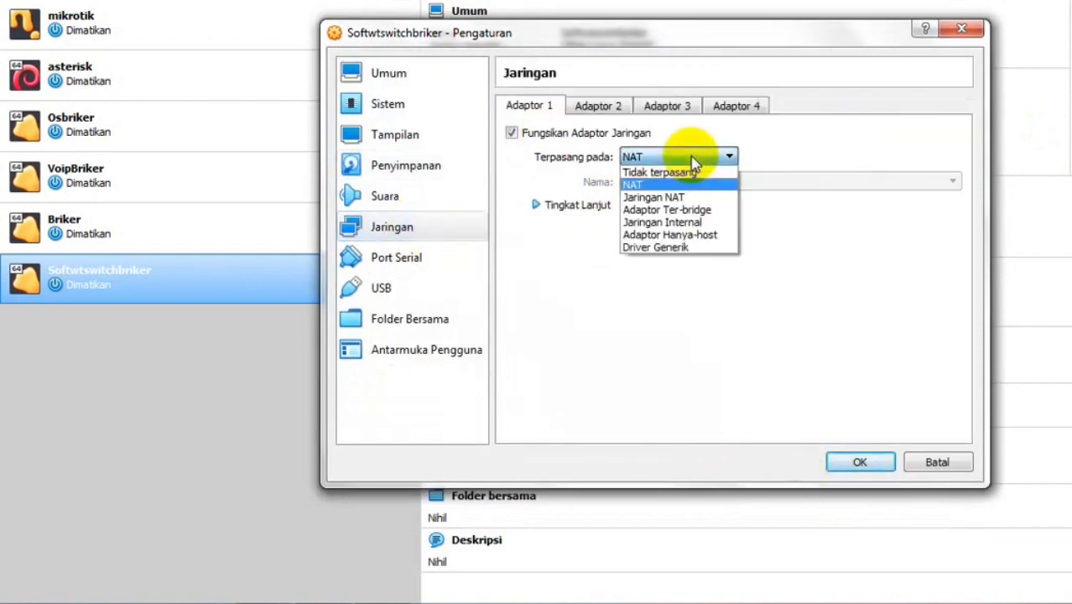
click(680, 210)
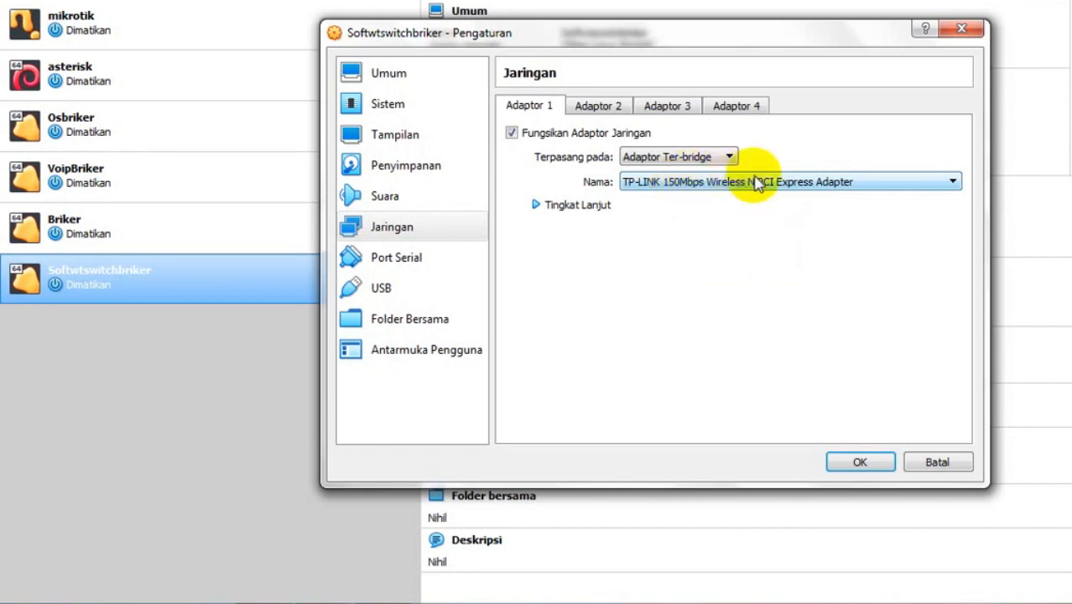
click(537, 206)
click(663, 255)
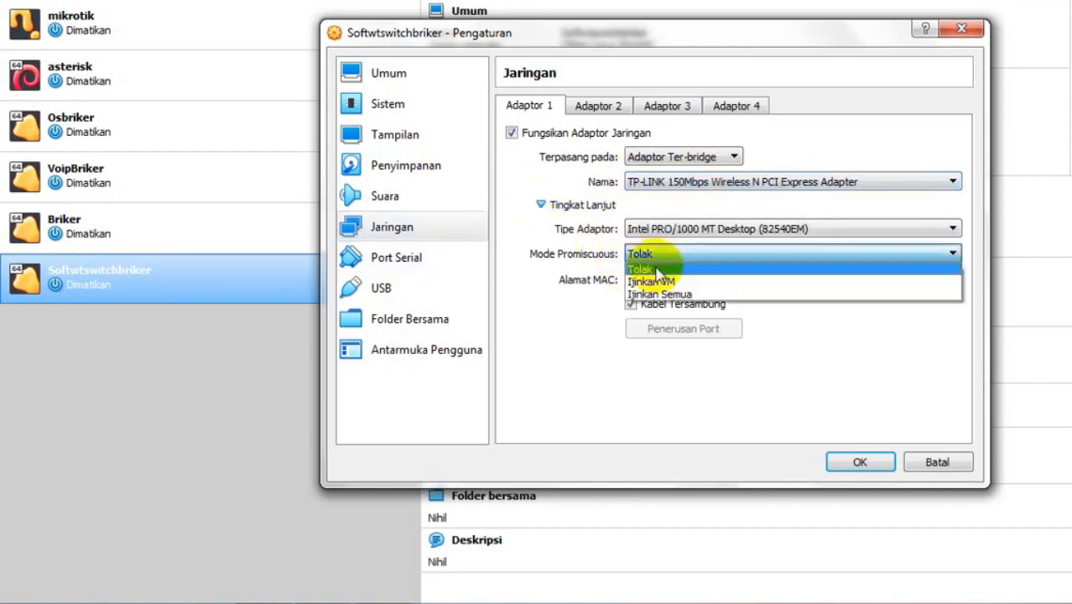
click(660, 283)
click(671, 257)
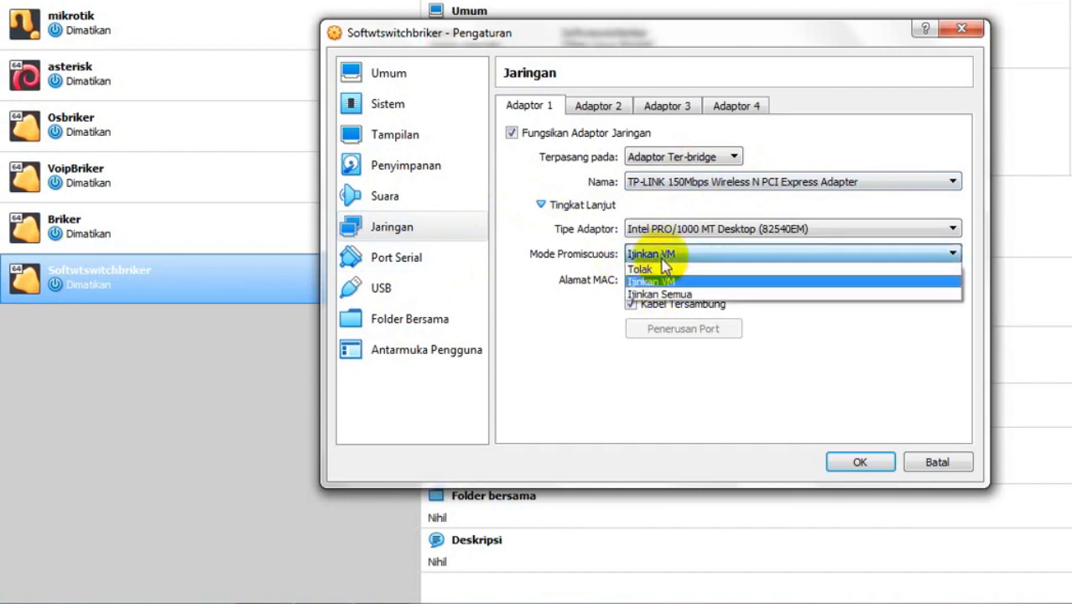
click(673, 295)
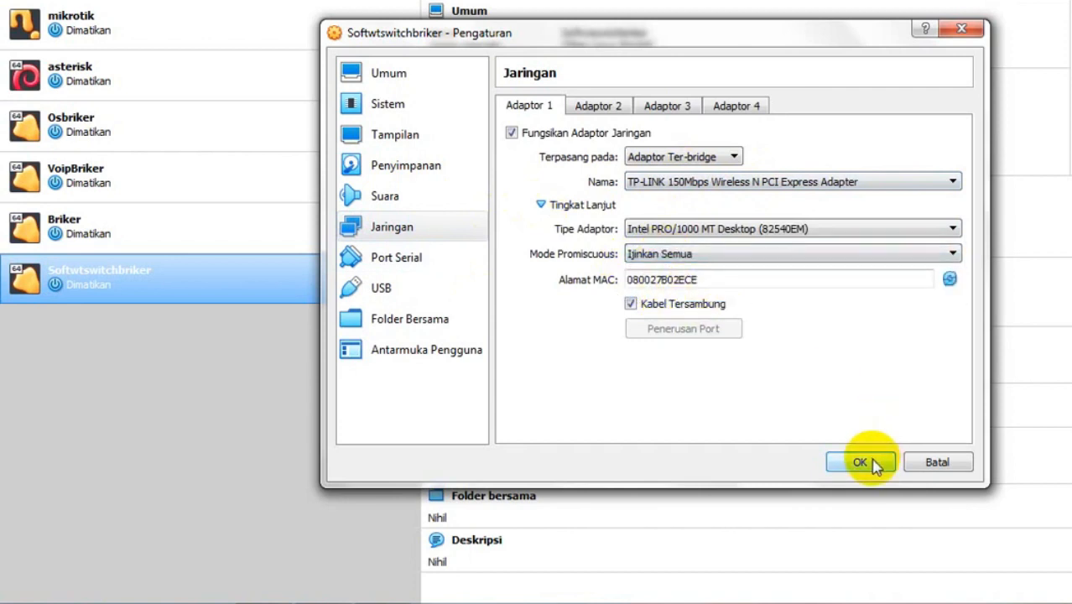
click(873, 463)
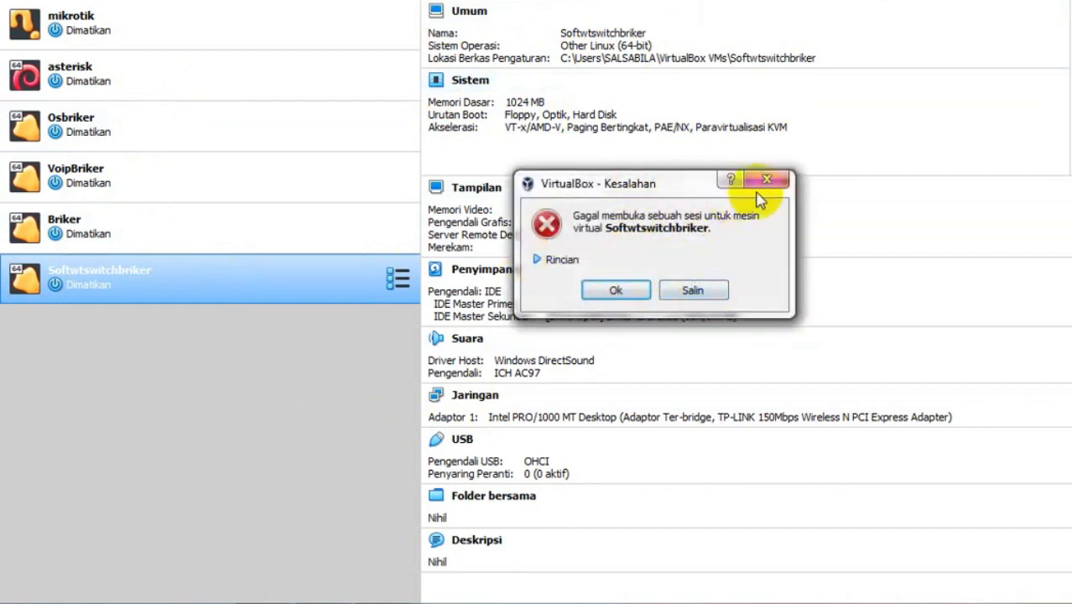
- Close the 'VirtualBox - Kesalahan' session-opening error dialog
click(767, 178)
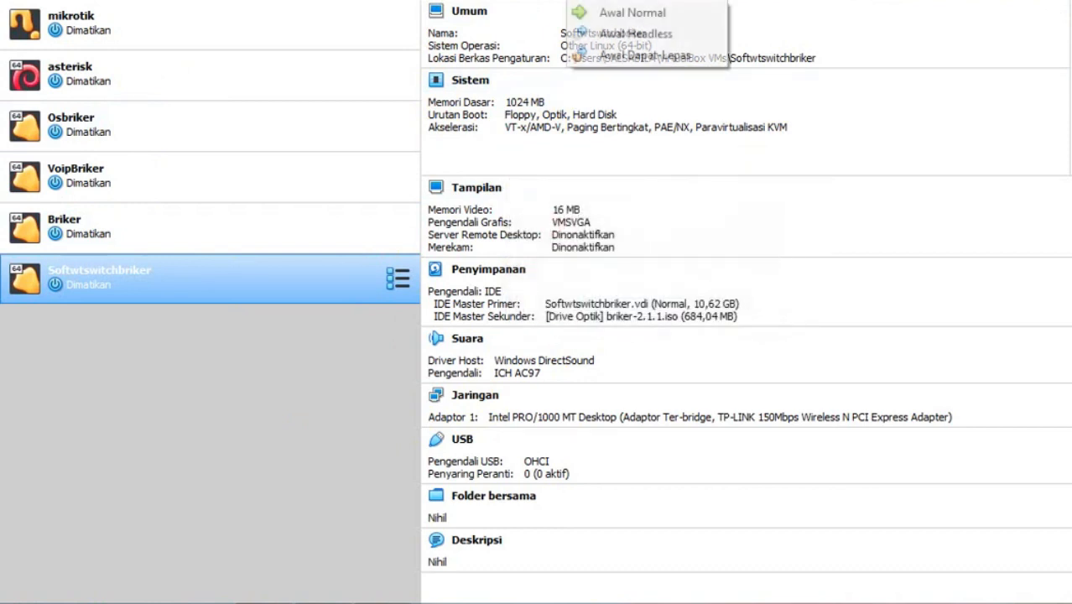
- Start Softwtswitchbriker and choose 'Install Briker Base with wizard' from the boot menu
click(625, 38)
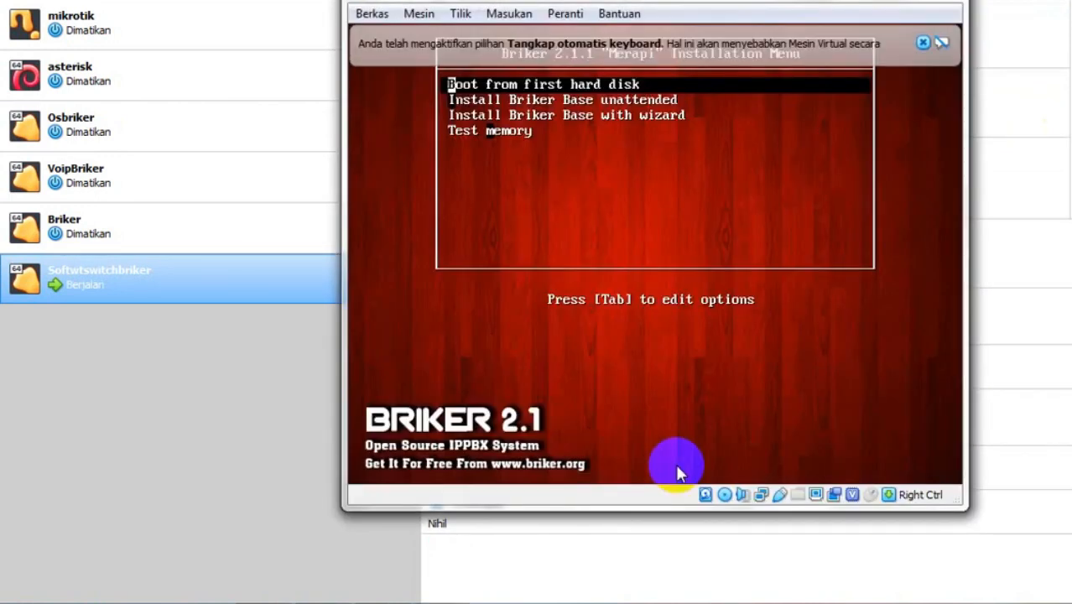
key(Down)
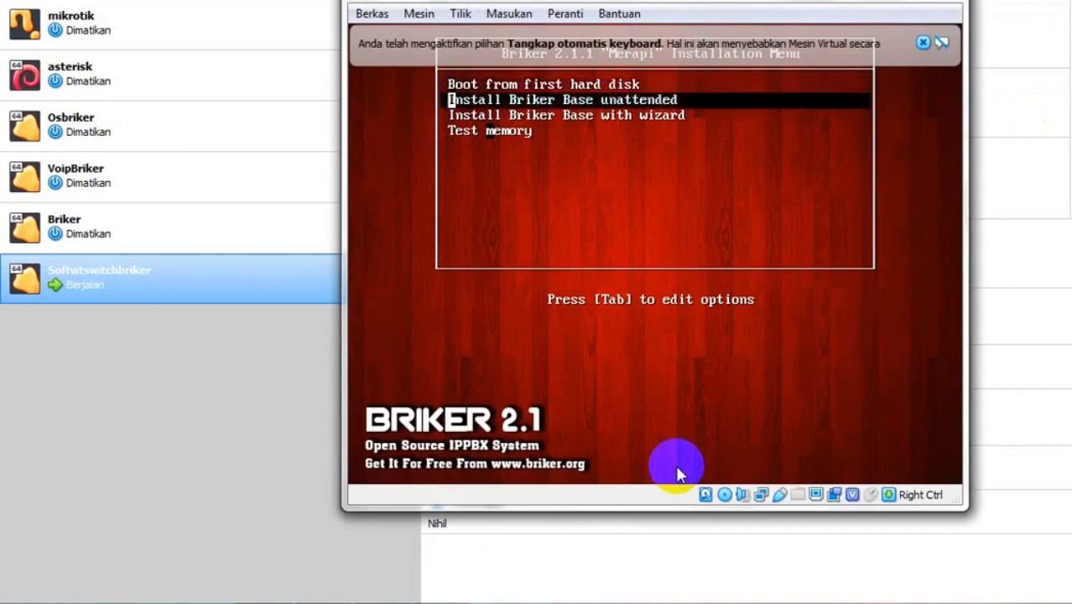
key(Down)
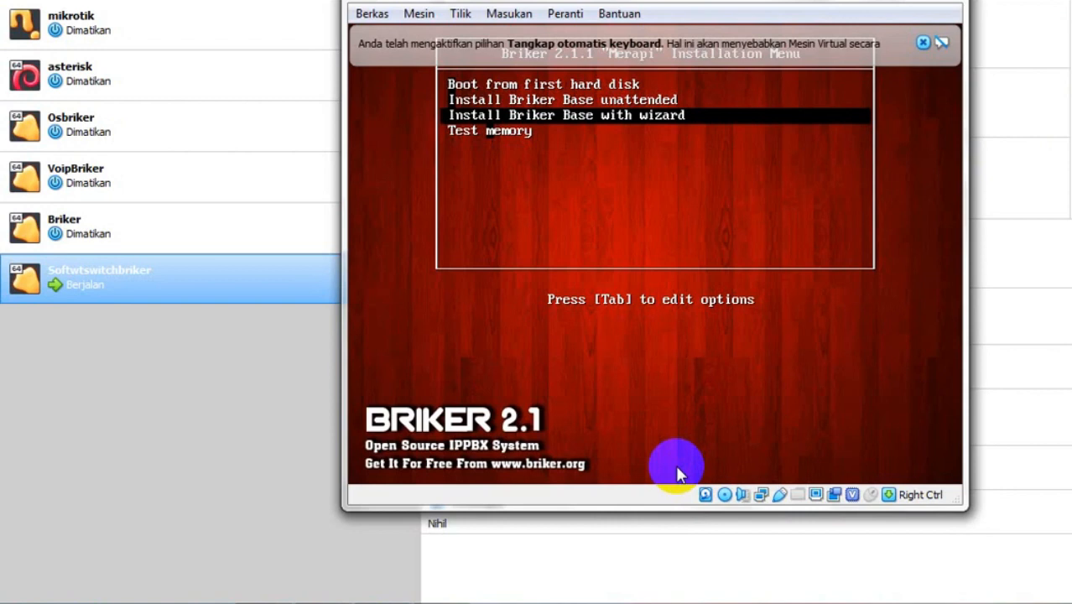
key(Return)
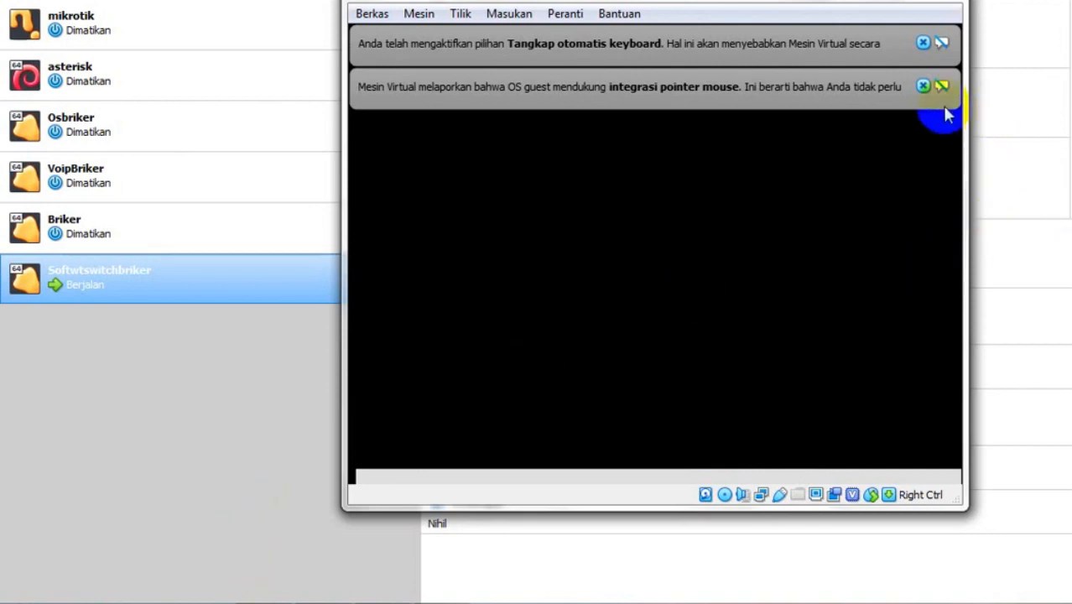
- Close the mouse-integration and keyboard-capture notification bars in the guest console
click(922, 86)
click(923, 42)
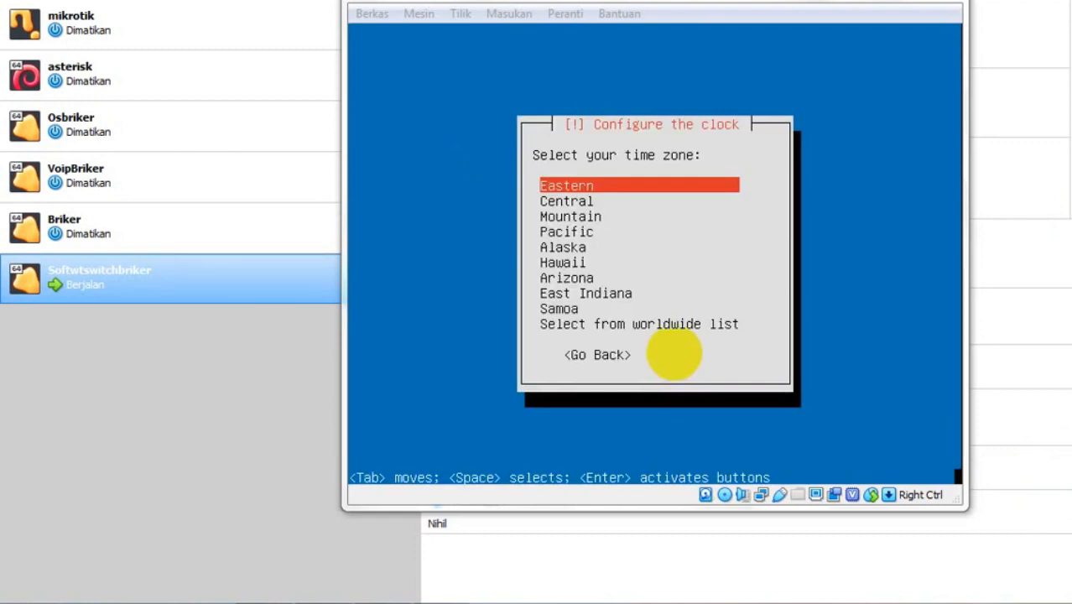
- Pick Jakarta from the installer's worldwide time zone list
click(749, 3)
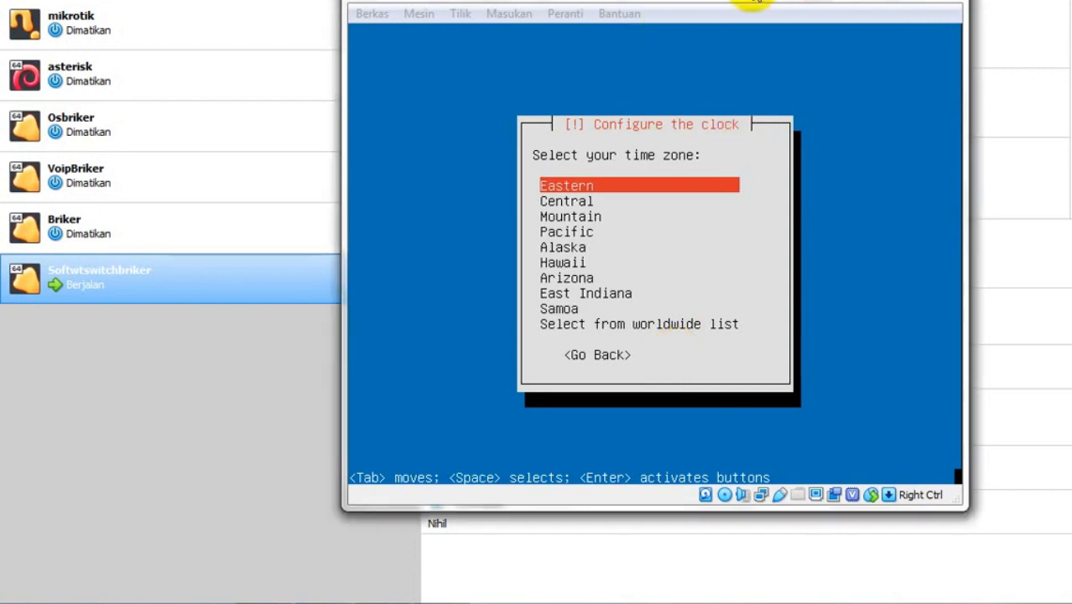
key(Down)
key(Down)
key(Down)
key(Down)
key(Down)
key(Down)
key(Down)
key(Down)
key(Down)
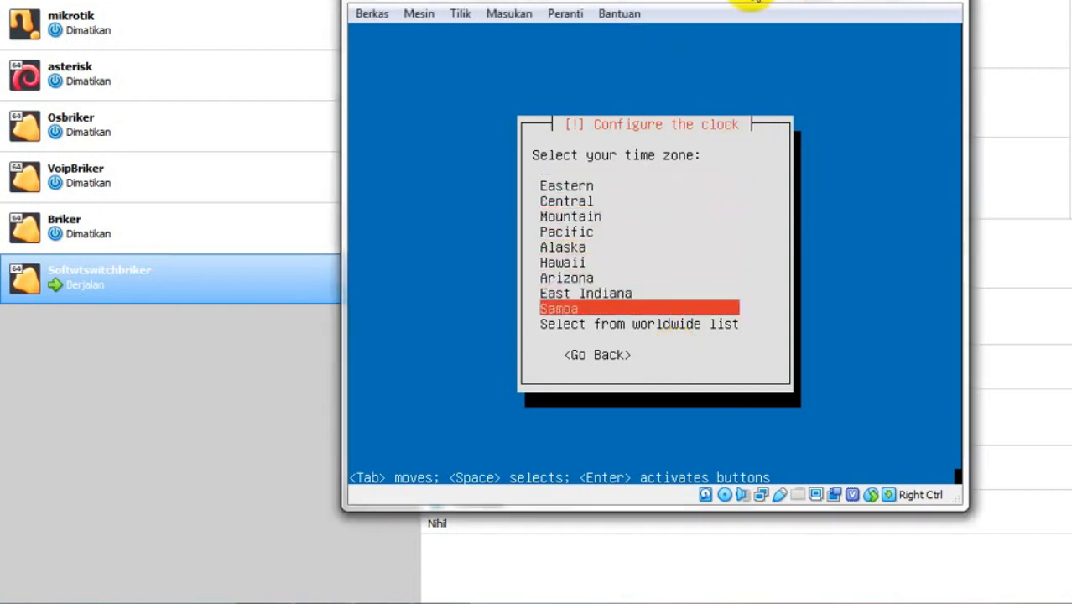
key(Return)
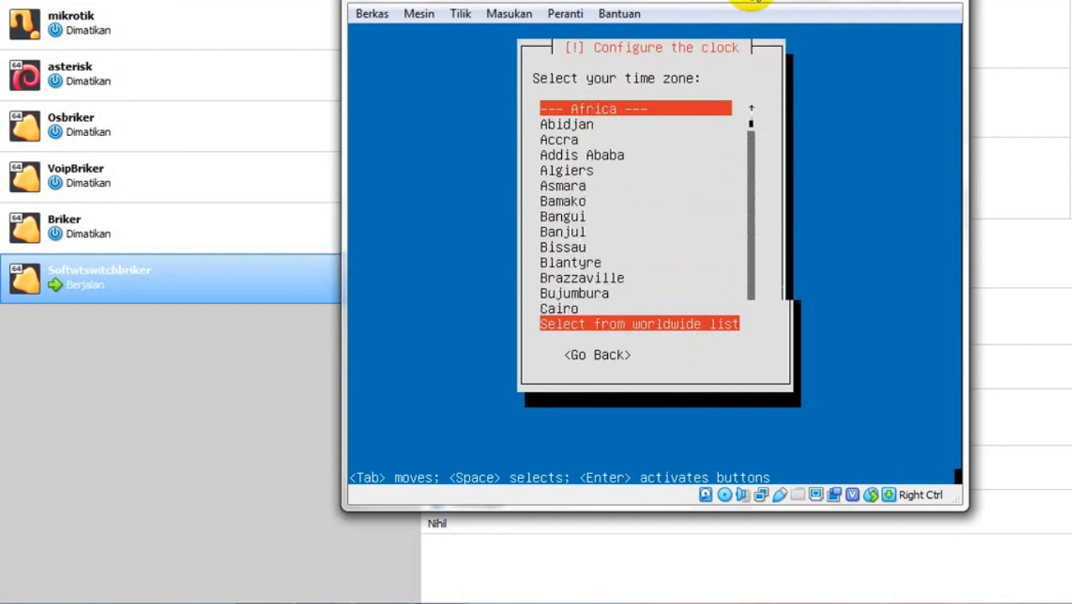
key(Down)
key(Down)
key(Down)
key(Down)
key(Down)
key(Down)
key(Down)
key(Down)
key(Down)
key(Down)
key(Down)
key(Down)
key(Down)
key(Down)
key(Down)
key(Down)
key(Down)
key(Down)
key(Down)
key(Down)
key(Down)
key(Down)
key(Down)
key(Down)
key(Down)
key(Down)
key(Down)
key(Down)
key(Down)
key(Down)
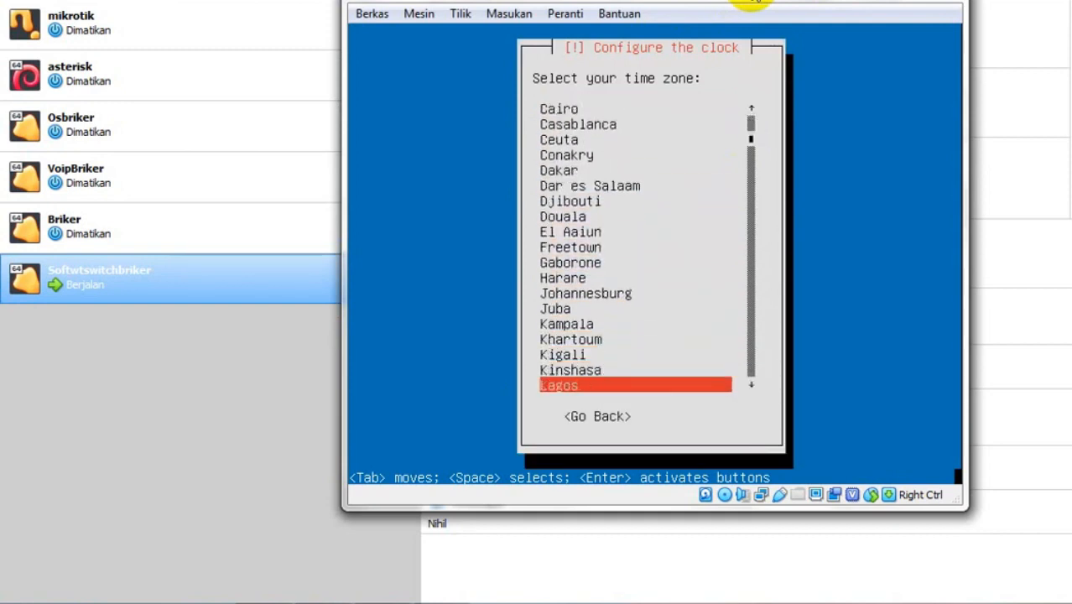
key(Down)
key(Down)
key(Down)
key(Down)
key(Down)
key(Down)
key(Down)
key(Down)
key(Down)
key(Down)
key(Down)
key(Down)
key(Down)
key(Down)
key(Down)
key(Down)
key(Down)
key(Down)
key(Down)
key(Down)
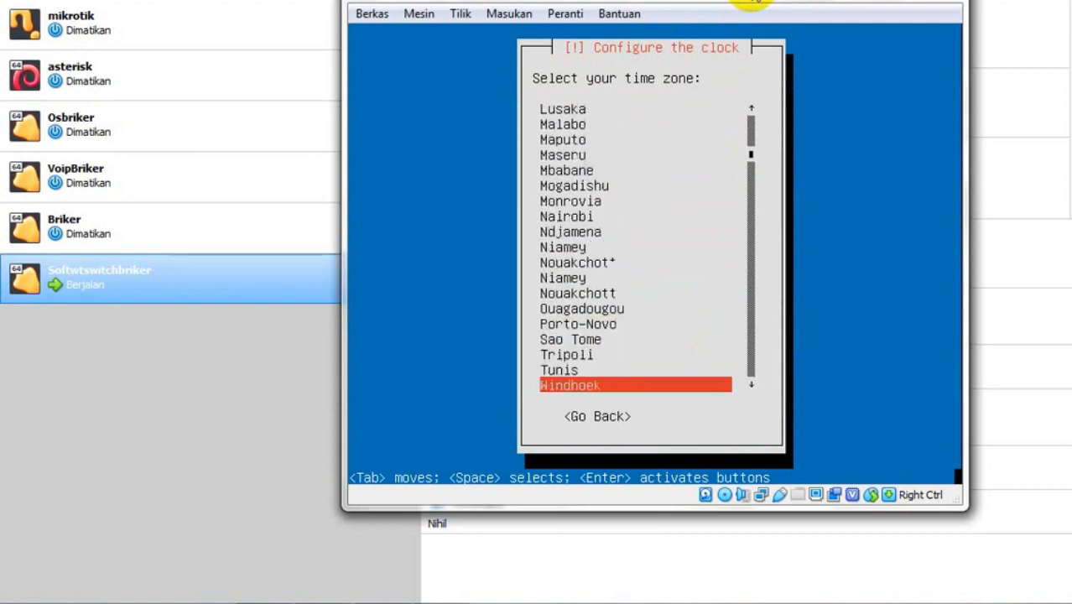
key(Down)
key(Down)
key(Down)
key(Down)
key(Down)
key(Down)
key(Down)
key(Down)
key(Down)
key(Down)
key(Down)
key(Down)
key(Down)
key(Down)
key(Down)
key(Down)
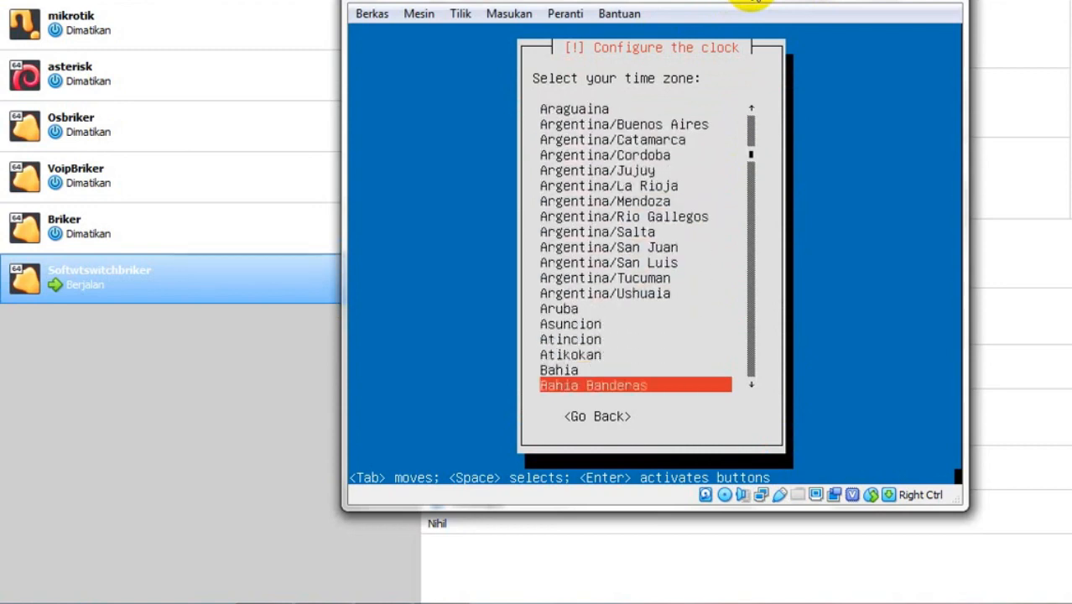
key(Down)
key(Down)
key(Down)
key(Down)
key(Down)
key(Down)
key(Down)
key(Down)
key(Down)
key(Down)
key(Down)
key(Down)
key(Down)
key(Down)
key(Down)
key(Down)
key(Down)
key(Down)
key(Down)
key(Down)
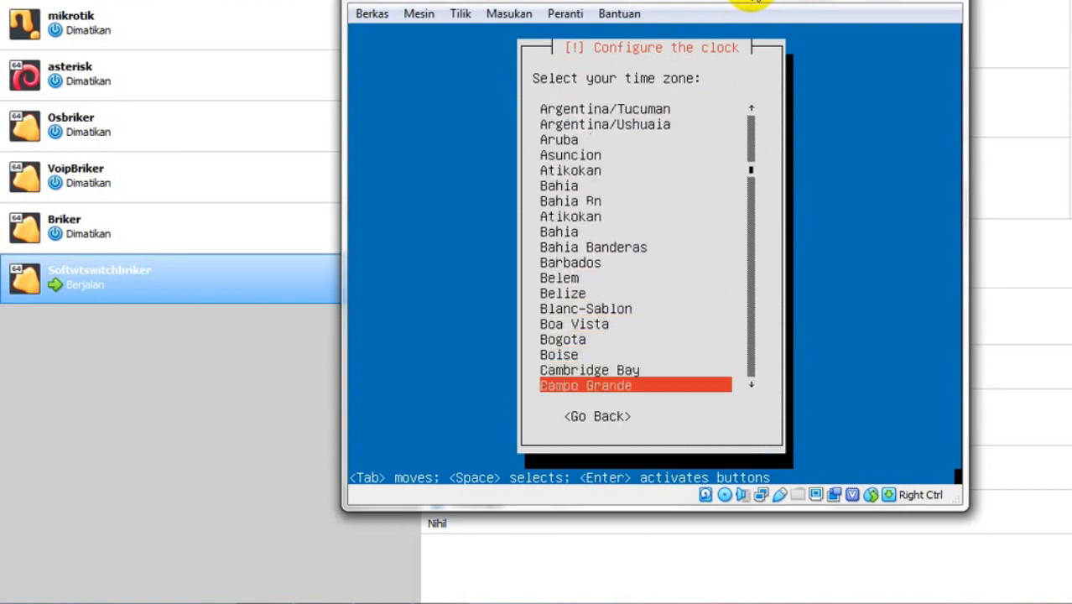
key(Down)
key(Down)
key(Down)
key(Down)
key(Down)
key(Down)
key(Down)
key(Down)
key(Down)
key(Down)
key(Down)
key(Down)
key(Down)
key(Down)
key(Down)
key(Down)
key(Down)
key(Down)
key(Down)
key(Down)
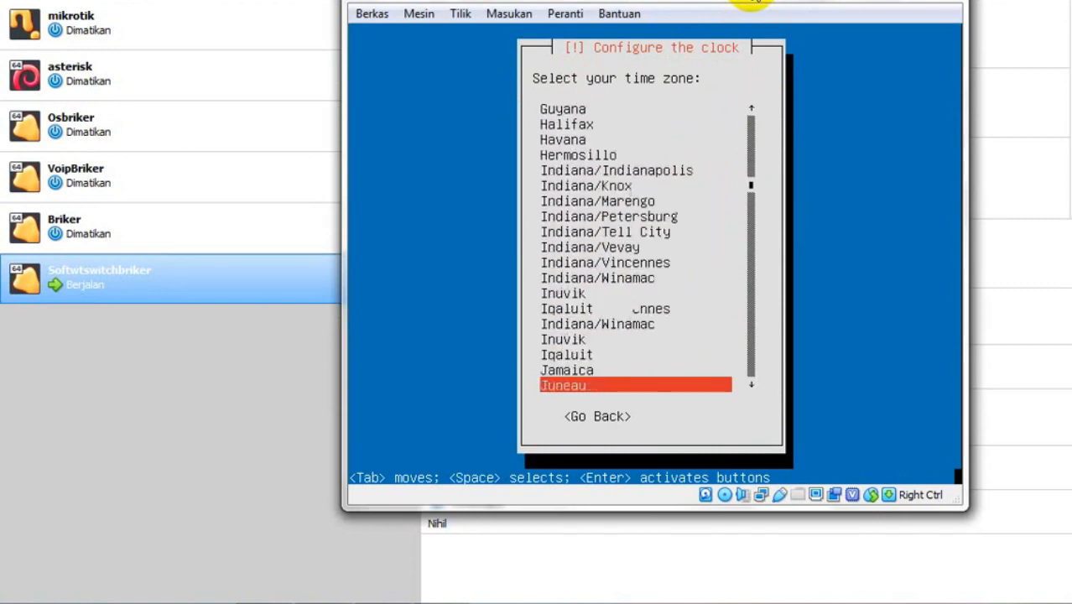
key(Down)
key(Down)
key(Down)
key(Down)
key(Down)
key(Down)
key(Down)
key(Down)
key(Down)
key(Down)
key(Down)
key(Down)
key(Down)
key(Down)
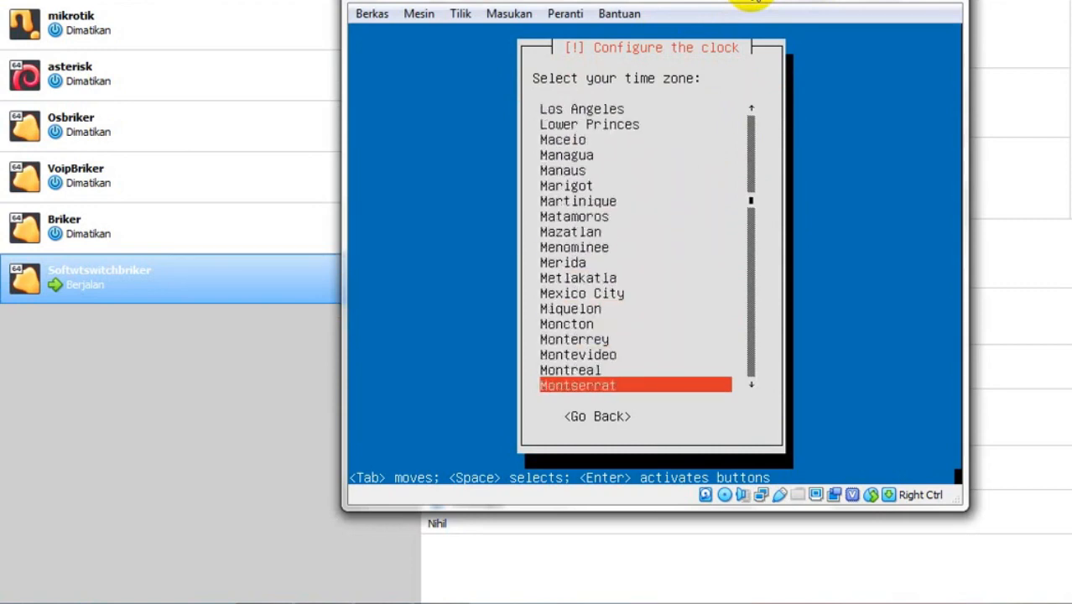
key(Down)
key(Down)
key(Down)
key(Down)
key(Down)
key(Down)
key(Down)
key(Down)
key(Down)
key(Down)
key(Down)
key(Down)
key(Down)
key(Down)
key(Down)
key(Down)
key(Down)
key(Down)
key(Down)
key(Down)
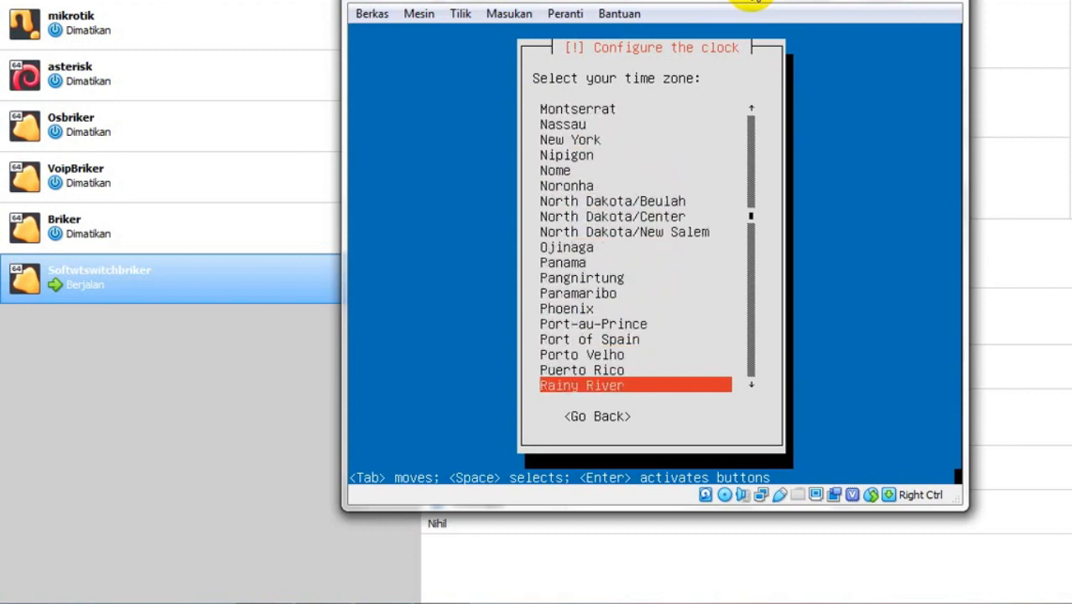
key(Down)
key(Down)
key(Down)
key(Down)
key(Down)
key(Down)
key(Down)
key(Down)
key(Down)
key(Down)
key(Down)
key(Down)
key(Down)
key(Down)
key(Down)
key(Down)
key(Down)
key(Down)
key(Down)
key(Down)
key(Down)
key(Down)
key(Down)
key(Down)
key(Down)
key(Down)
key(Down)
key(Down)
key(Down)
key(Down)
key(Down)
key(Down)
key(Down)
key(Down)
key(Down)
key(Down)
key(Down)
key(Down)
key(Down)
key(Down)
key(Down)
key(Down)
key(Down)
key(Down)
key(Down)
key(Down)
key(Down)
key(Down)
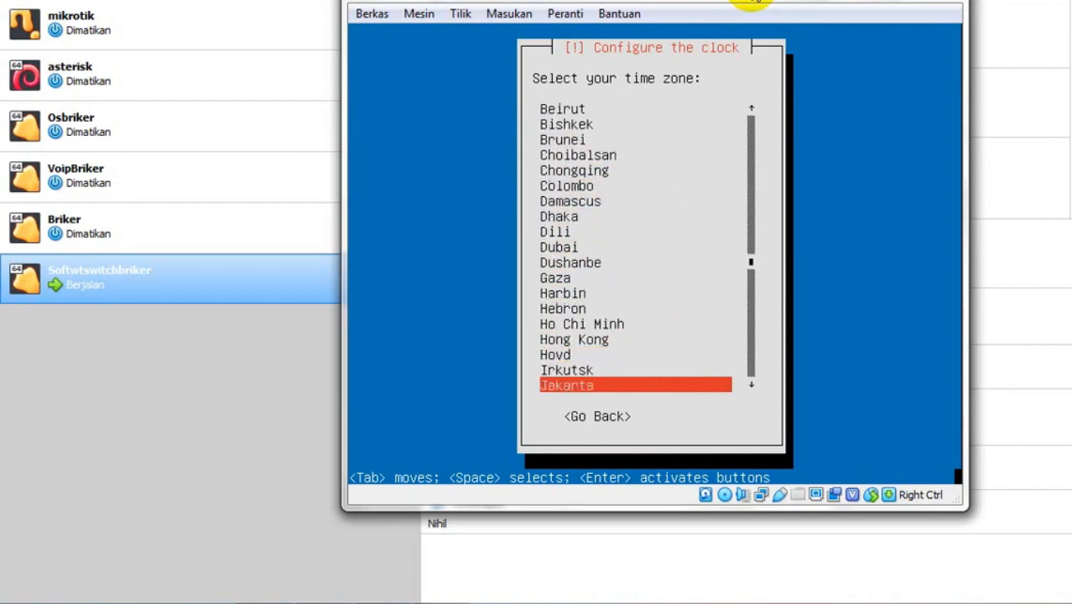
key(Return)
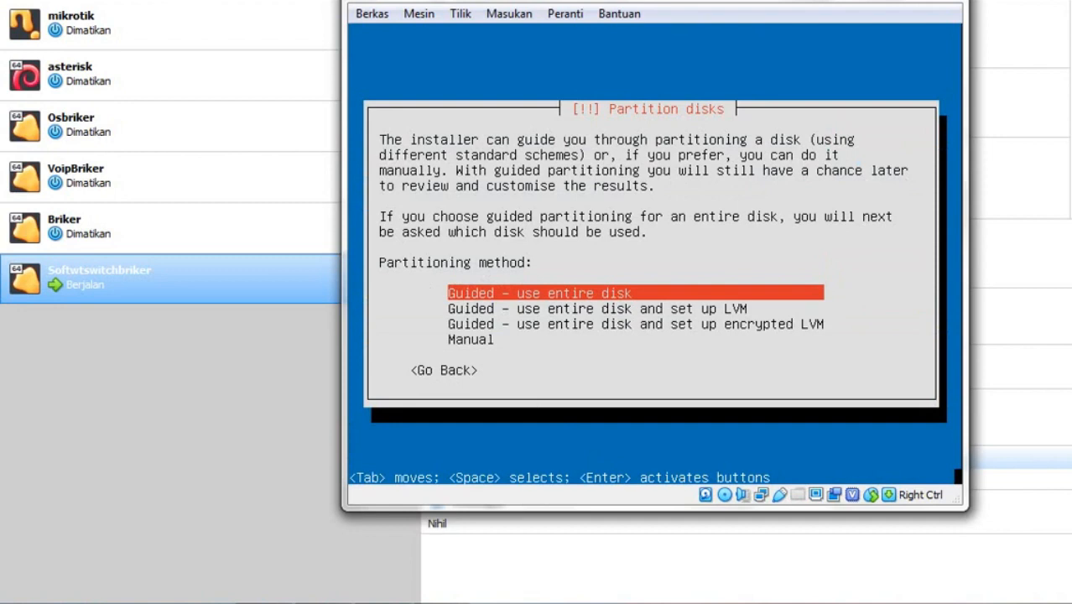
- Choose guided partitioning of the entire 11.4 GB SCSI1 (sda) virtual disk
key(Return)
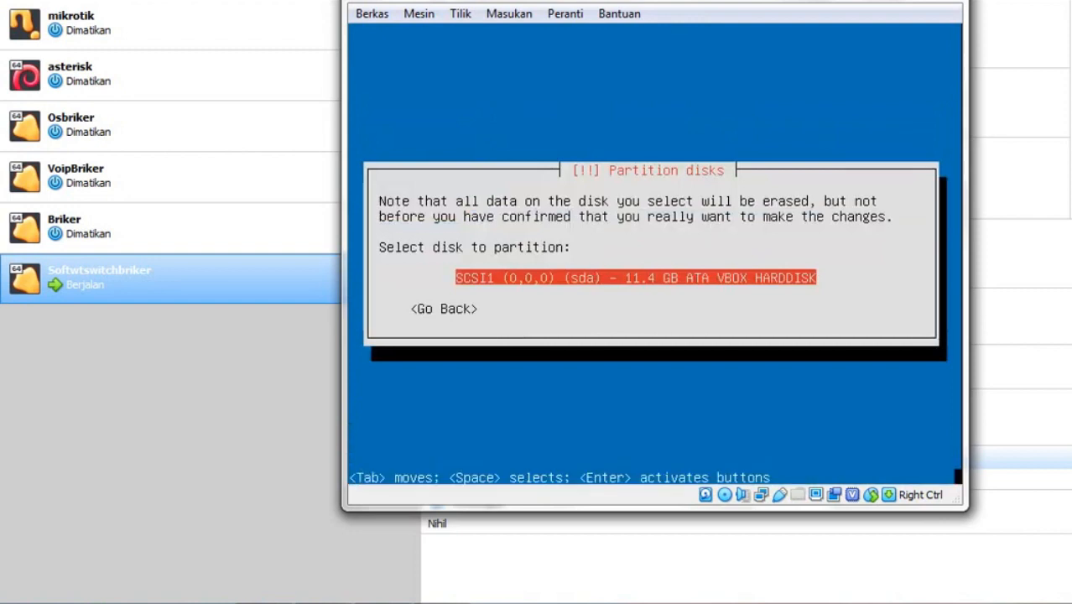
key(Return)
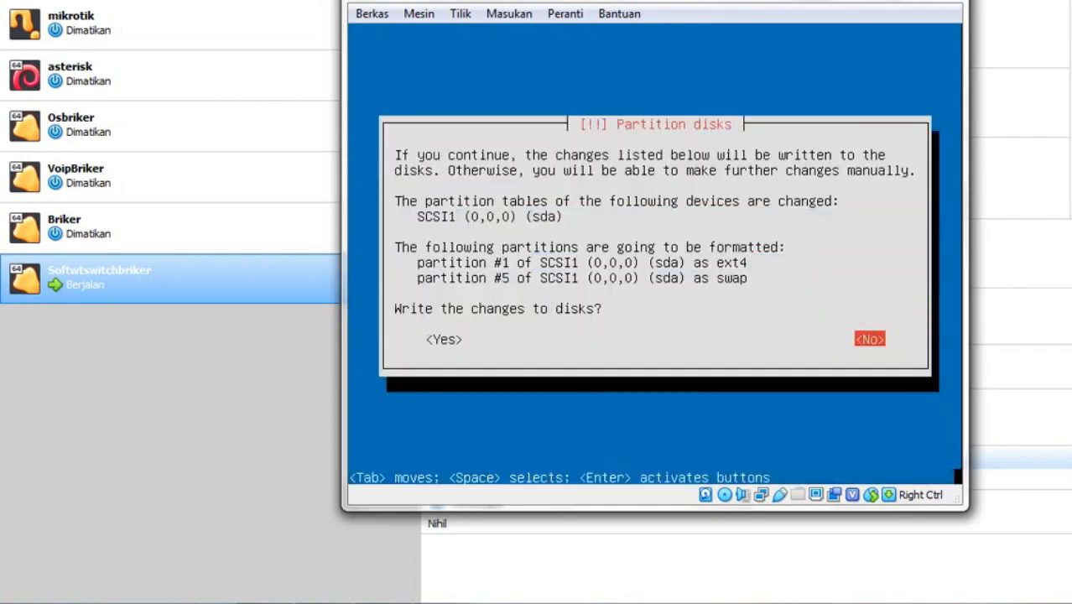
- Answer Yes to write the ext4 and swap partition changes to disk
key(Tab)
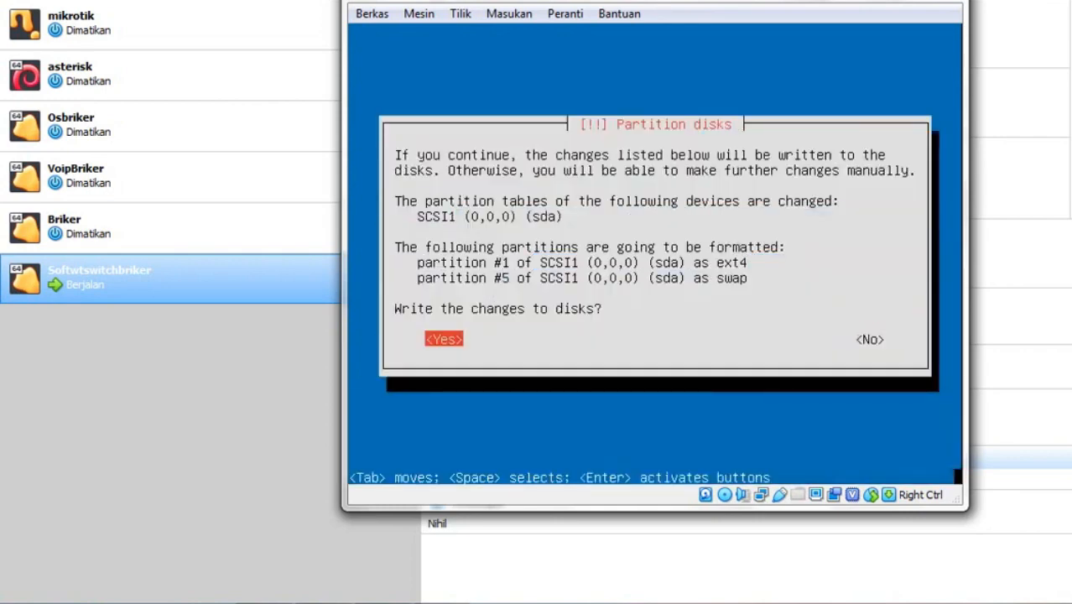
key(Return)
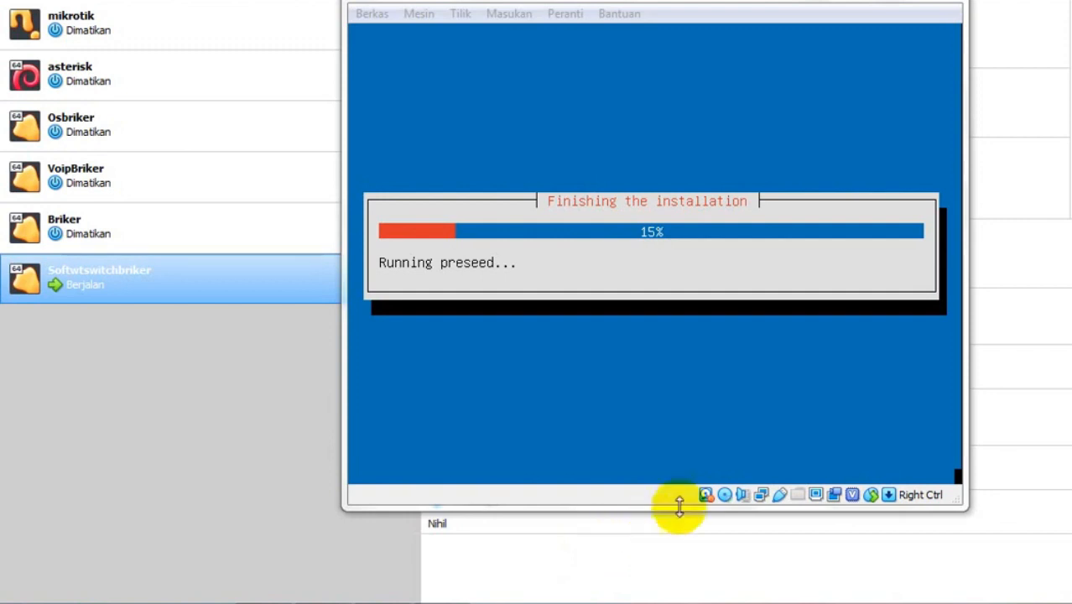
- Answer Yes to the installer's question confirming the system clock uses UTC
click(938, 390)
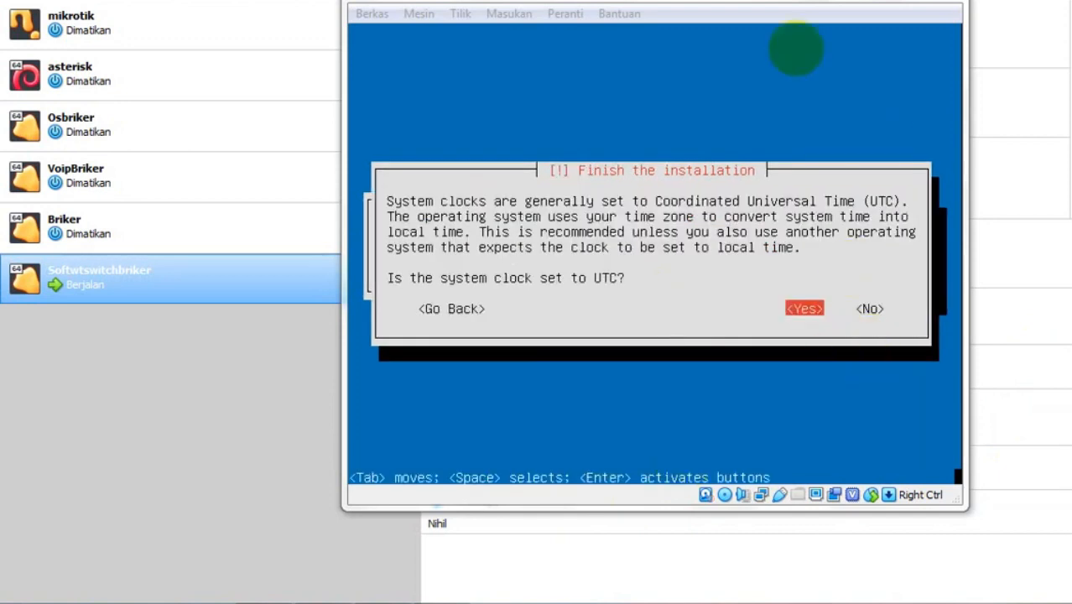
key(Control_R)
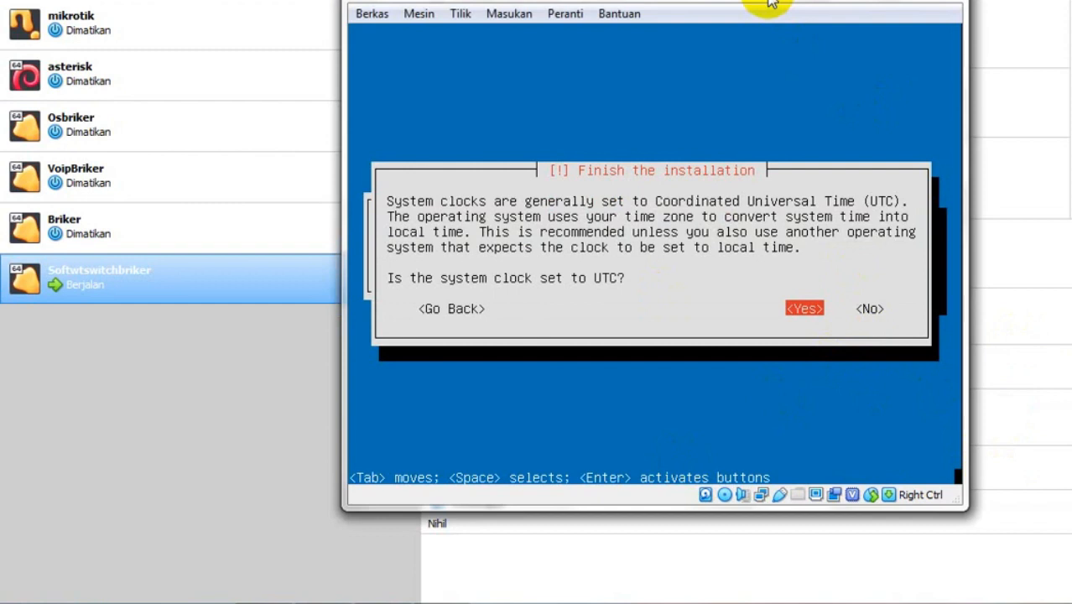
key(Return)
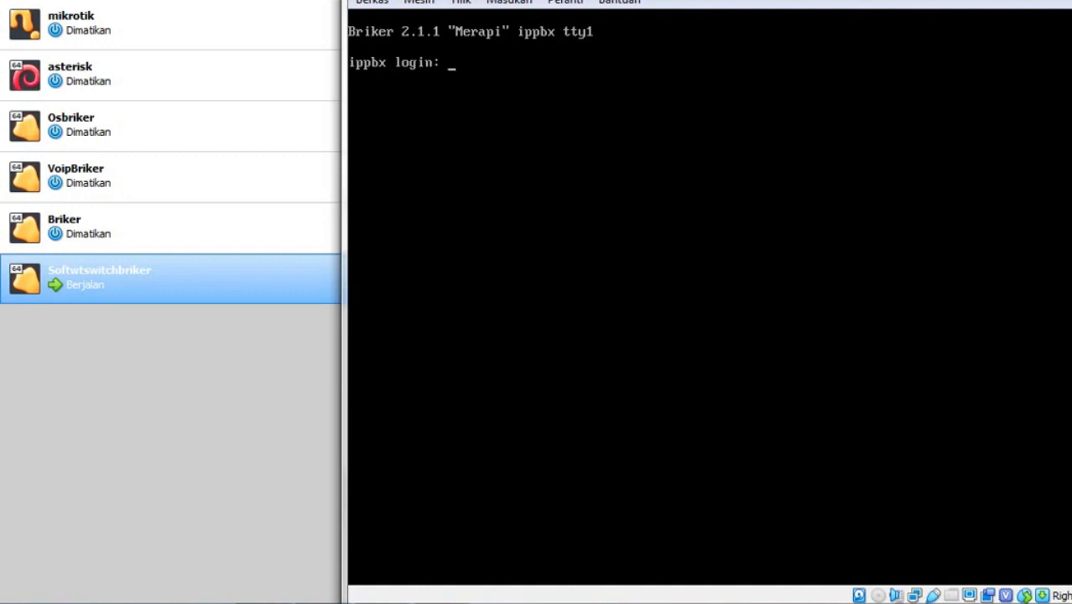
- Log in as root on the ippbx console and run 'ip a' to list interfaces
text(root)
key(Return)
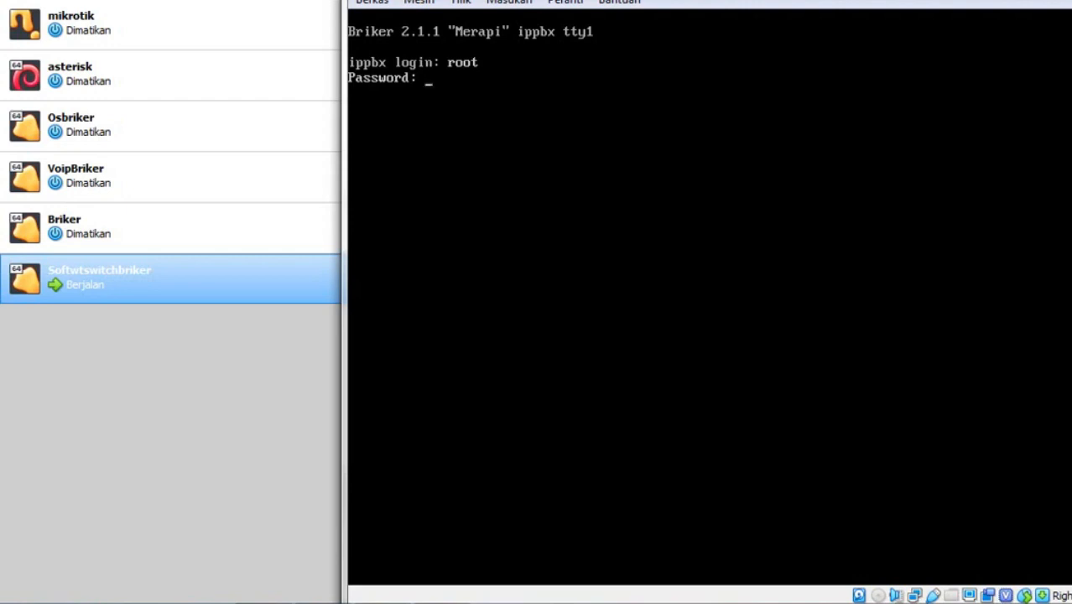
key(Return)
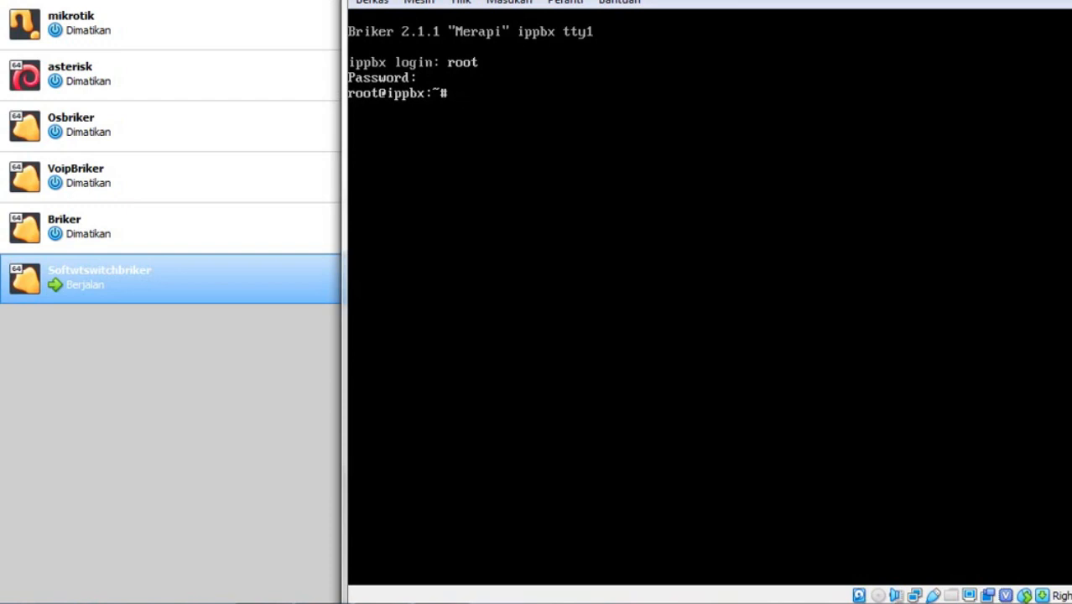
text(ip a)
key(Return)
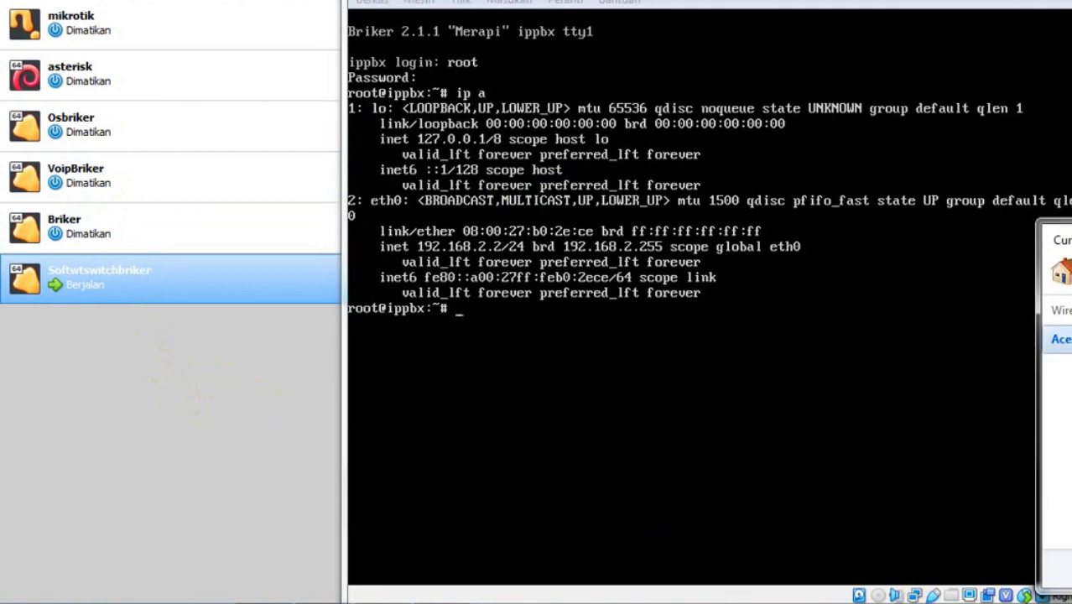
- Read the Wi-Fi details (IPv4 192.168.43.224, gateway 192.168.43.1), then close both dialogs
click(1069, 369)
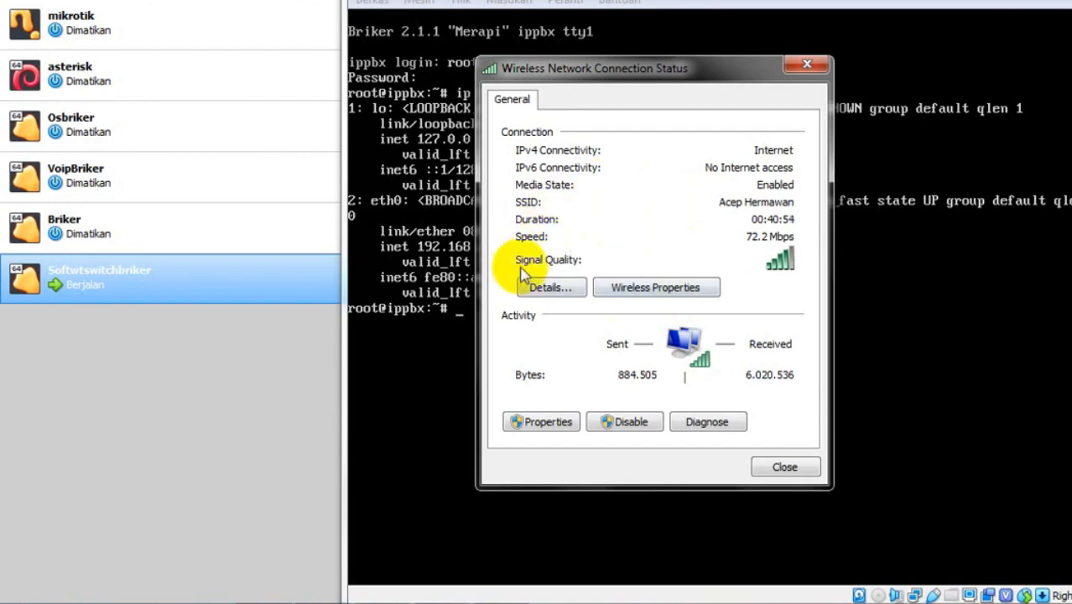
click(549, 294)
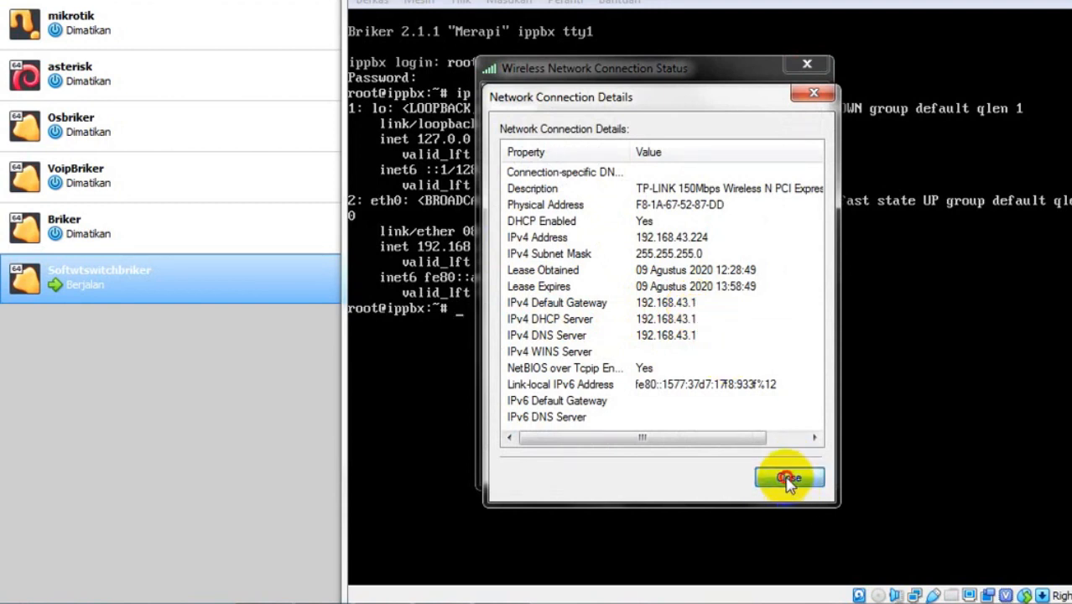
click(789, 480)
click(779, 467)
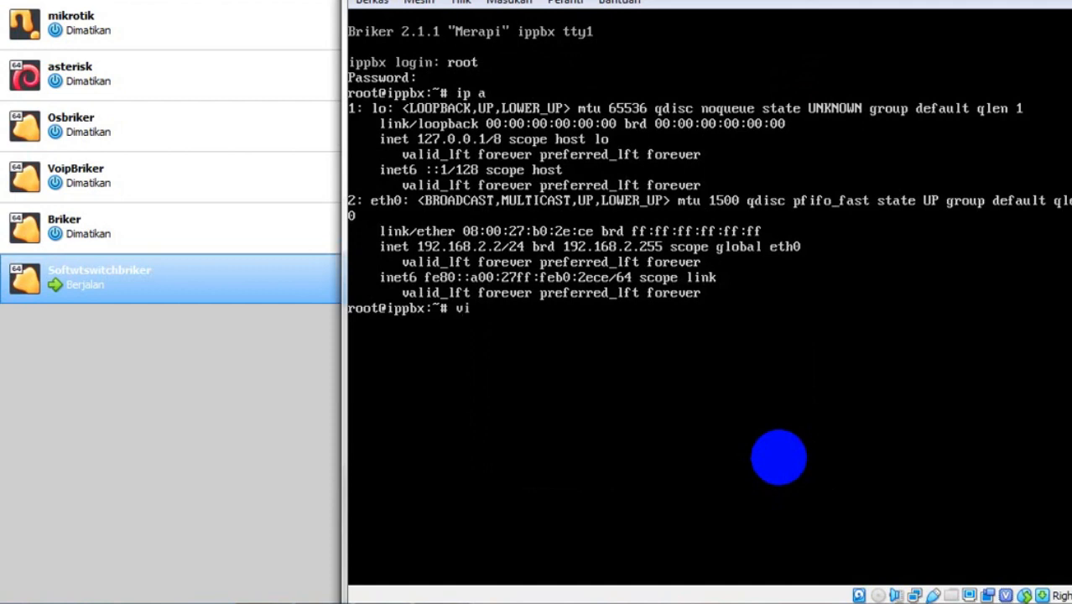
- Run 'vi /etc/network/interfaces' at the root prompt to edit the network file
text(e)
text(c)
key(BackSpace)
text(tc)
key(BackSpace)
key(BackSpace)
key(BackSpace)
text(/etc/network)
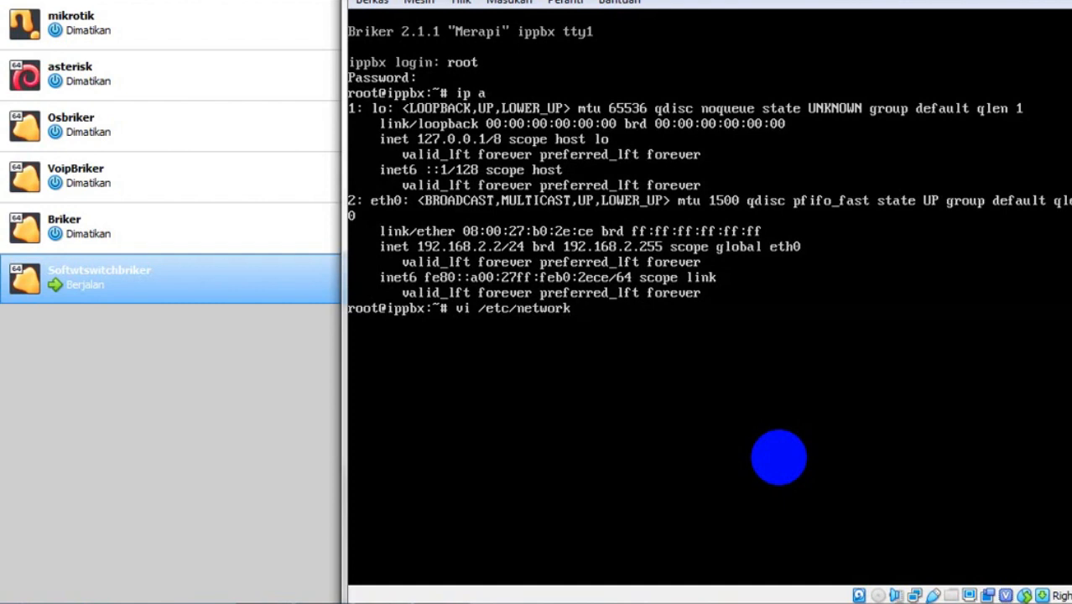
text(/interfaces)
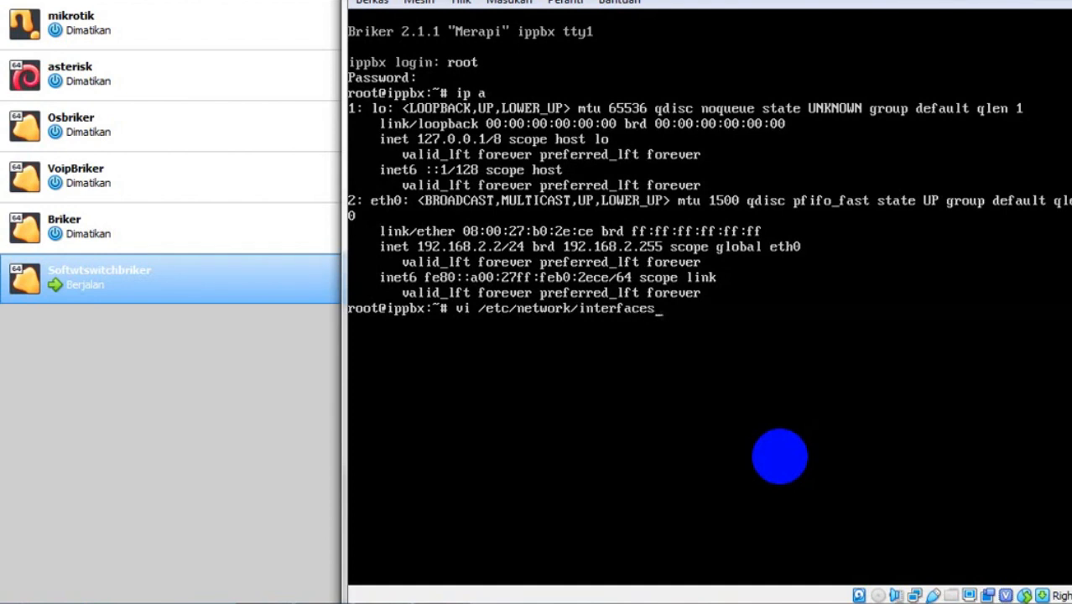
key(Return)
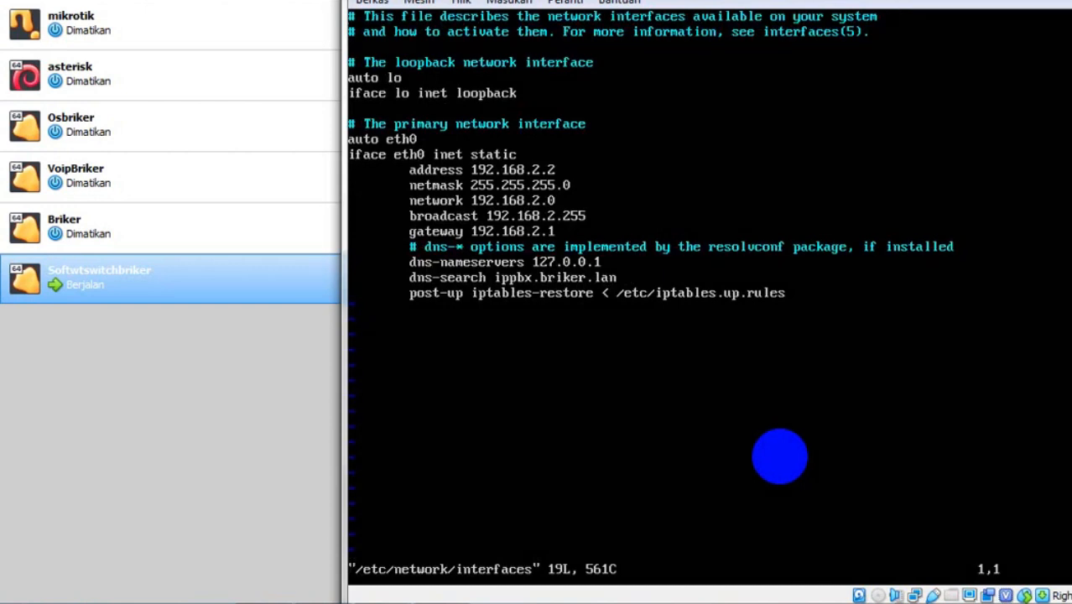
- Enter insert mode in the eth0 block and change the gateway to 192.168.43.1
key(Down)
key(Down)
key(Down)
key(Down)
key(Down)
key(Down)
key(Down)
key(Down)
key(Down)
key(Right)
key(Right)
key(Right)
key(Right)
key(Right)
key(Right)
key(Right)
key(Right)
key(Right)
key(Right)
key(Right)
key(Right)
key(Right)
key(Right)
key(Right)
key(Right)
key(Right)
key(Down)
key(i)
key(Down)
key(Down)
key(Up)
key(Right)
key(Right)
key(Right)
key(Right)
key(Right)
key(Right)
key(Right)
key(Right)
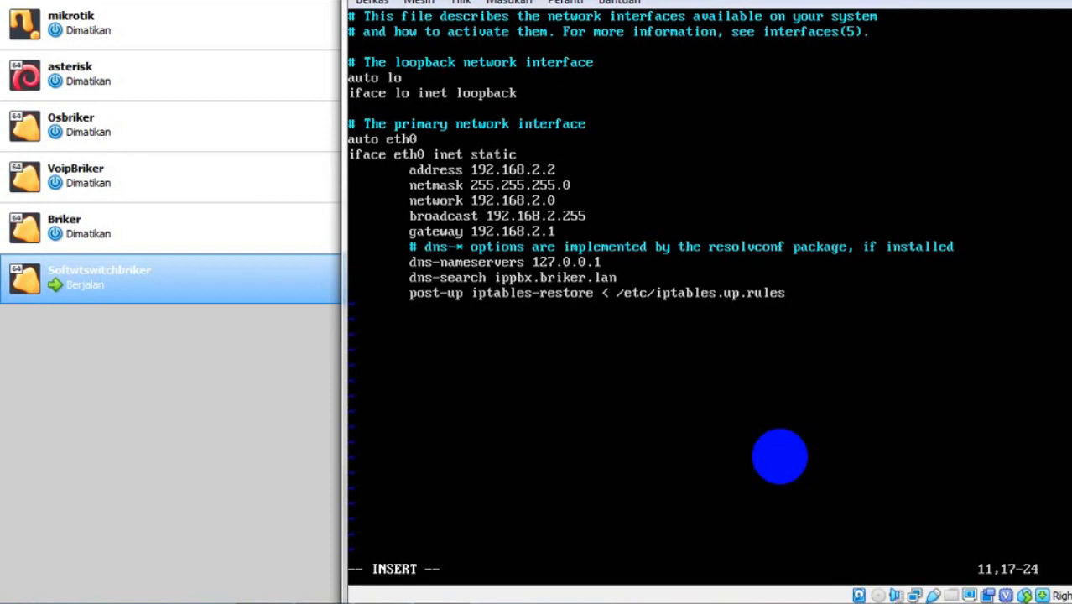
key(BackSpace)
key(Down)
key(Down)
key(Down)
key(Down)
key(Right)
key(BackSpace)
key(Left)
key(Page_Down)
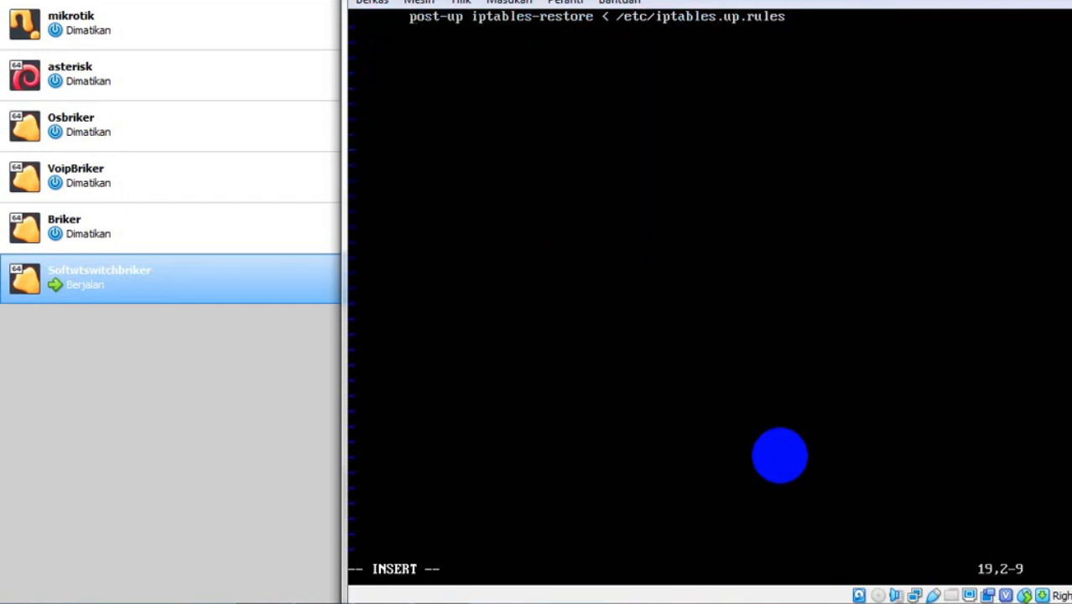
key(Up)
key(Up)
key(Up)
key(Up)
key(Up)
key(Up)
key(Up)
key(Up)
key(Up)
key(Up)
key(Up)
key(Up)
key(Up)
key(Up)
key(Up)
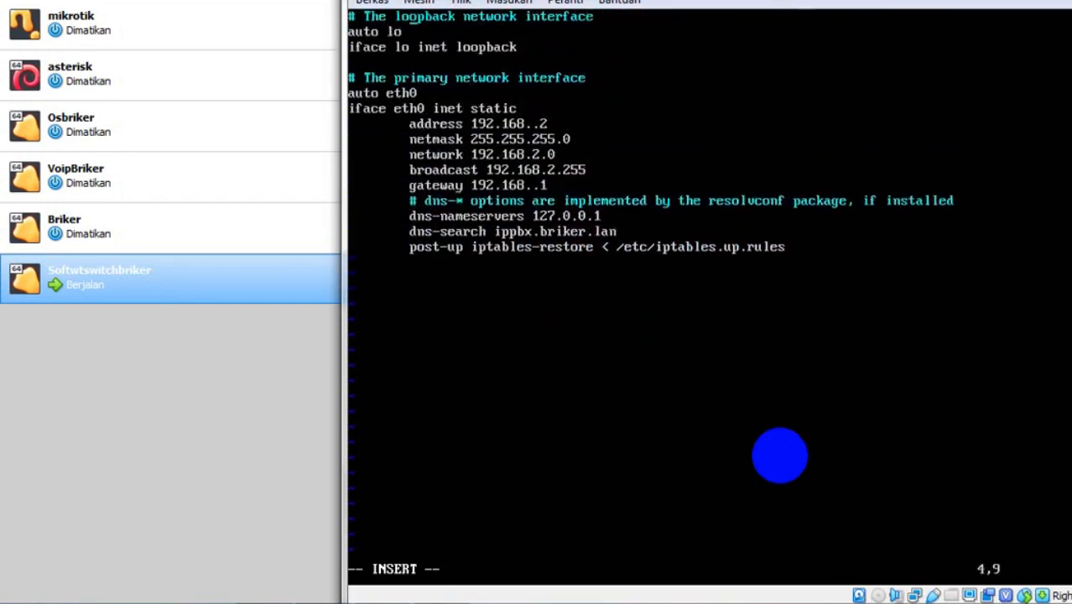
key(Down)
key(Down)
key(Down)
key(Down)
key(Down)
key(Down)
key(Down)
key(Down)
key(Down)
key(Down)
key(Down)
key(Right)
key(Right)
key(Right)
key(Right)
key(Right)
key(Right)
key(Right)
key(Right)
key(Right)
key(Right)
key(Right)
key(Right)
key(Right)
key(Right)
key(Right)
key(Right)
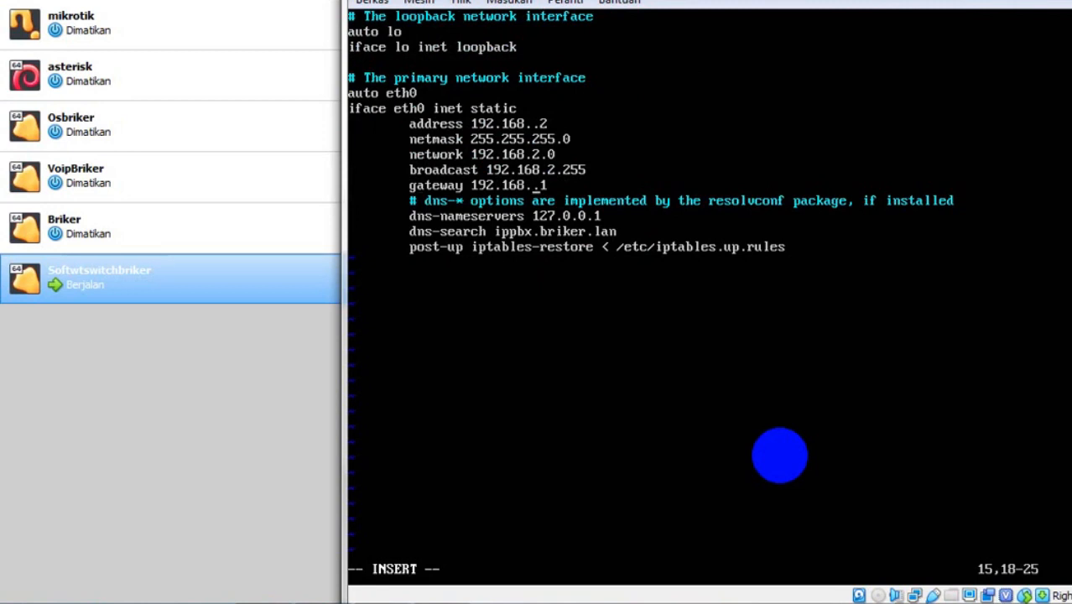
text(43)
- Change the broadcast, network and address lines to 192.168.43.x, address 192.168.43.2, then exit insert mode
key(Up)
key(Right)
key(BackSpace)
text(43)
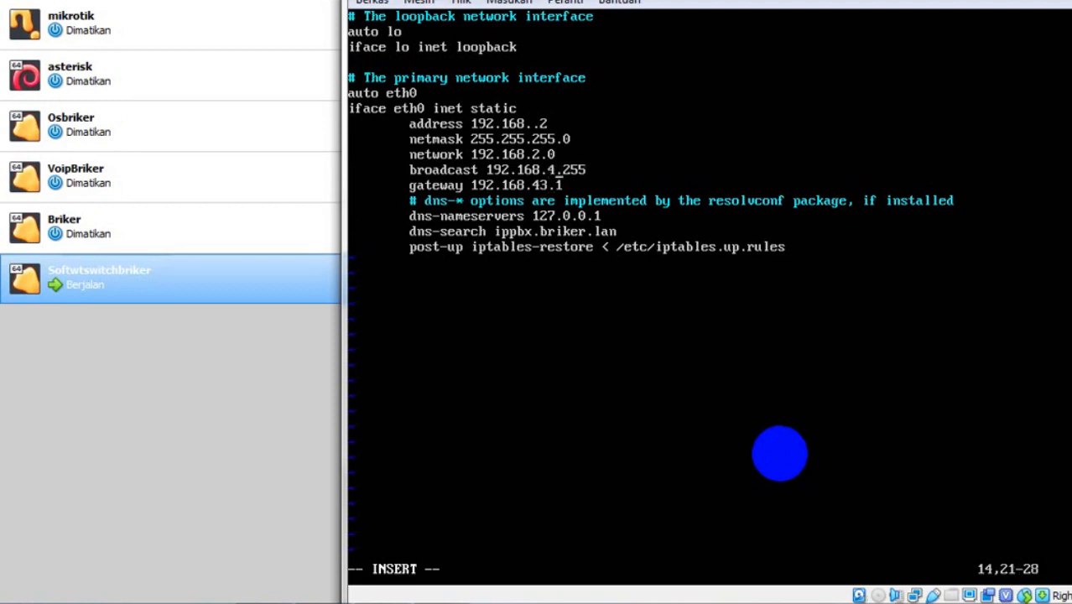
key(Up)
key(Up)
key(Down)
key(Left)
key(Left)
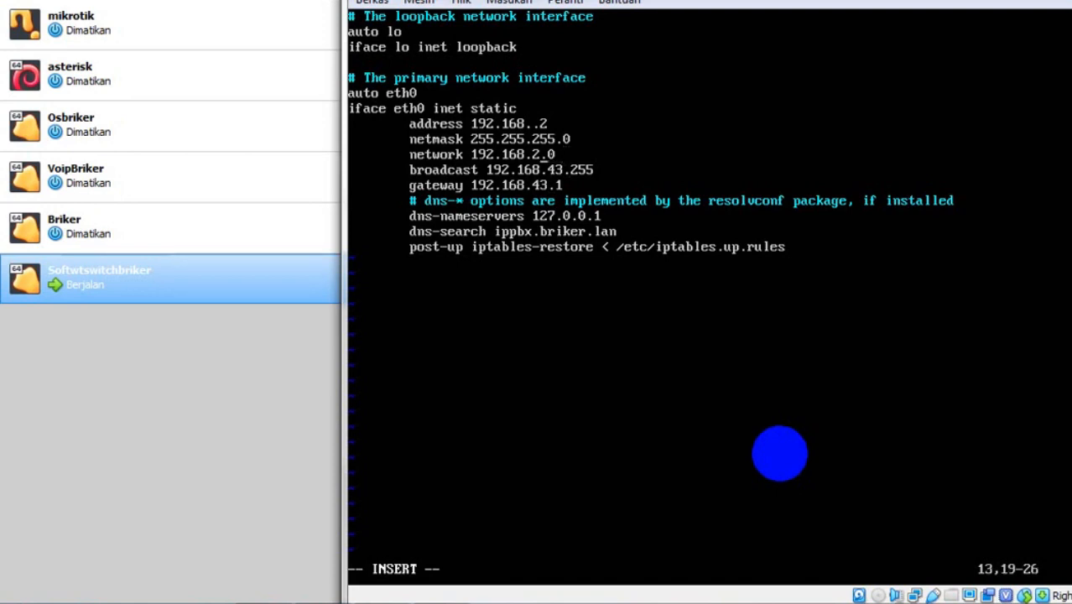
key(BackSpace)
text(43)
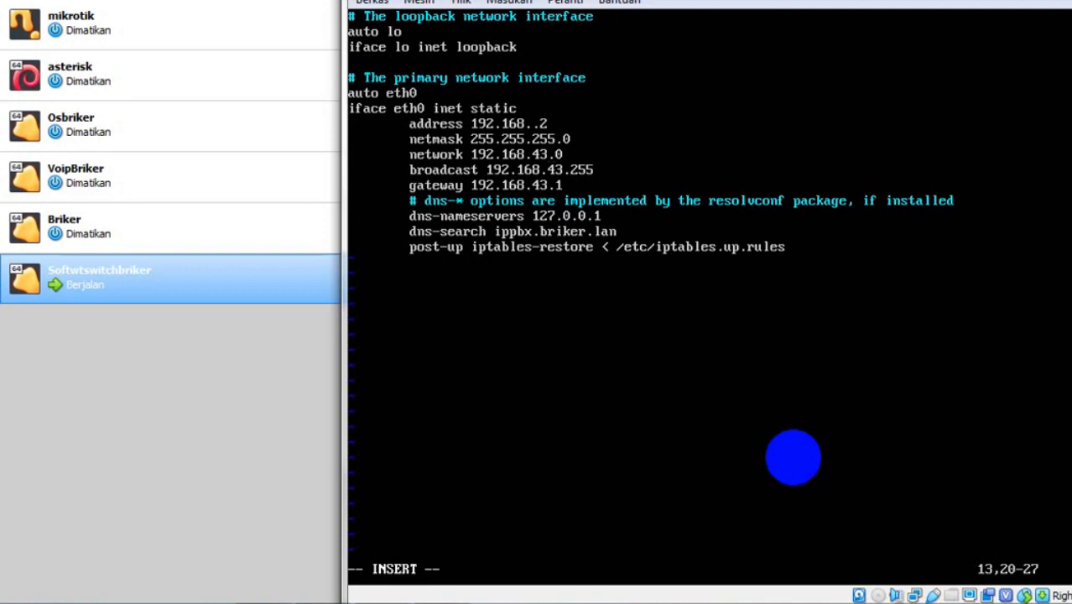
key(Up)
key(Left)
key(Left)
text(43)
key(Right)
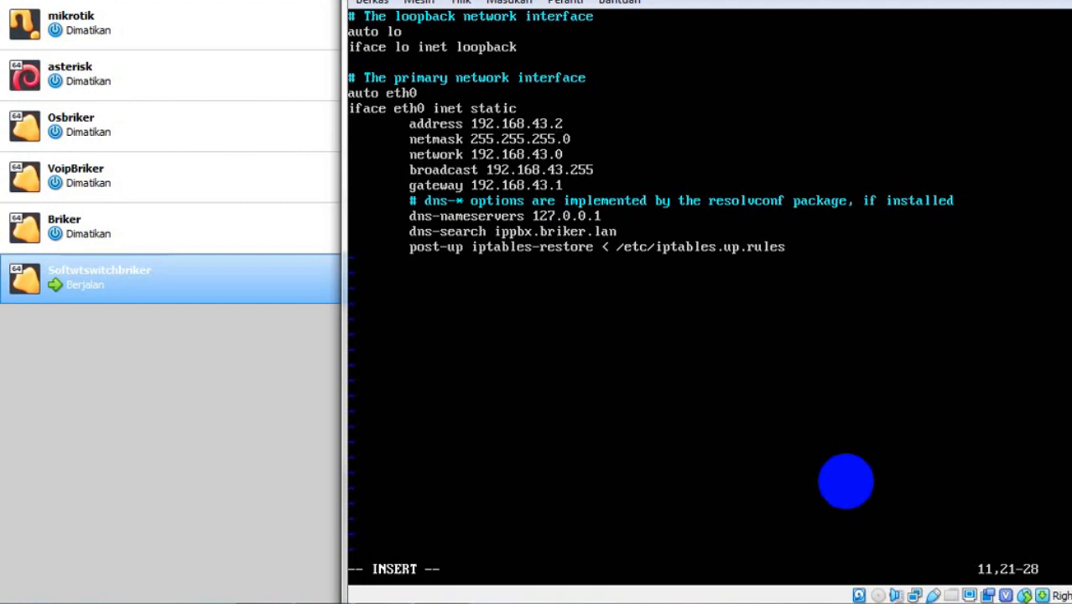
key(Escape)
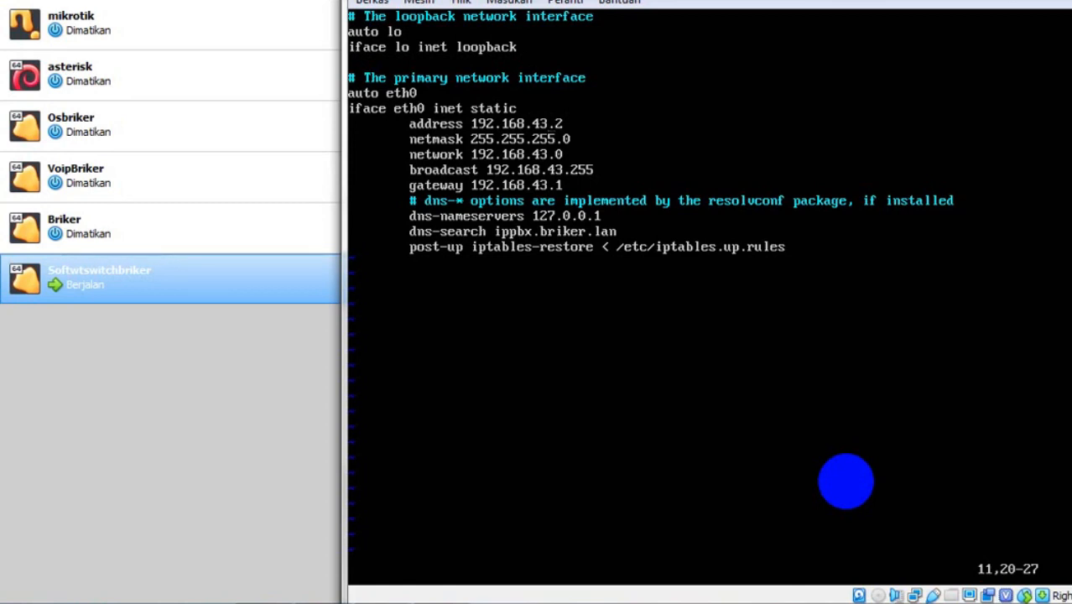
- Write and quit the interfaces file with ':wq!', entering '!' via the on-screen keyboard
text(:wq)
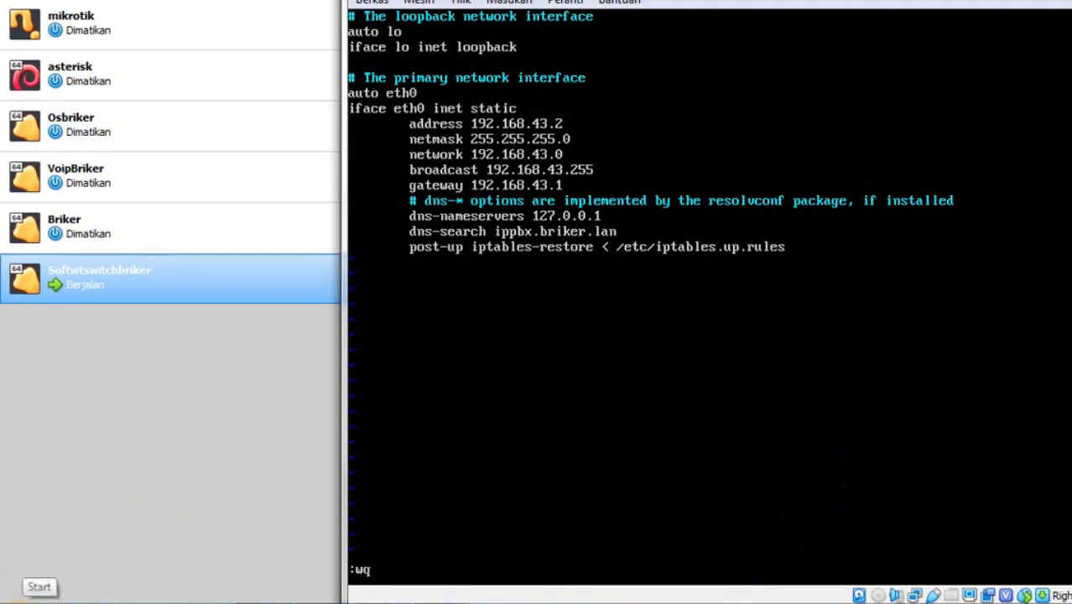
click(15, 598)
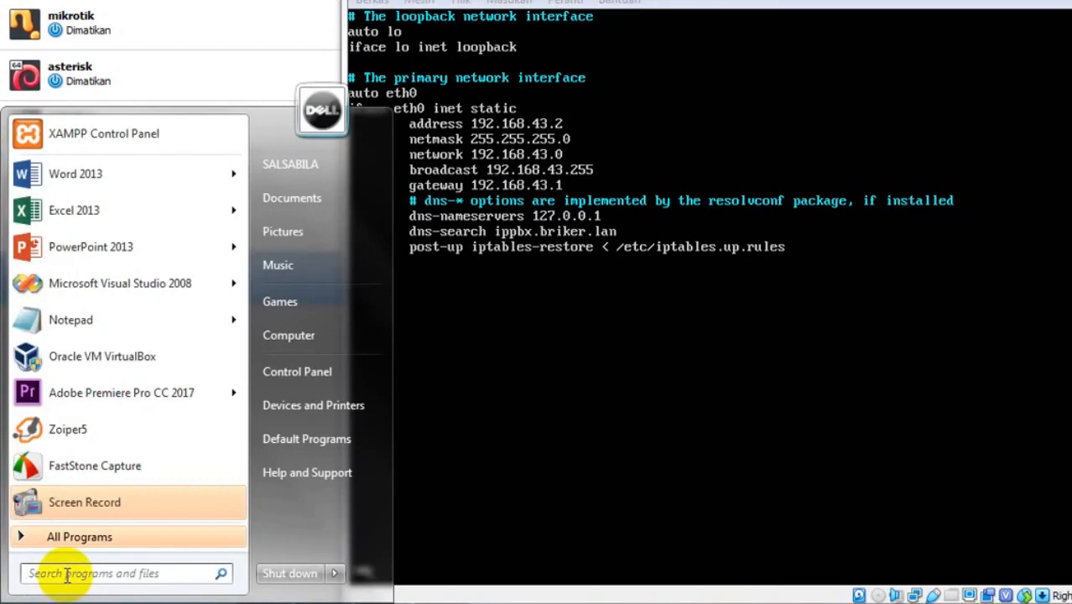
click(68, 574)
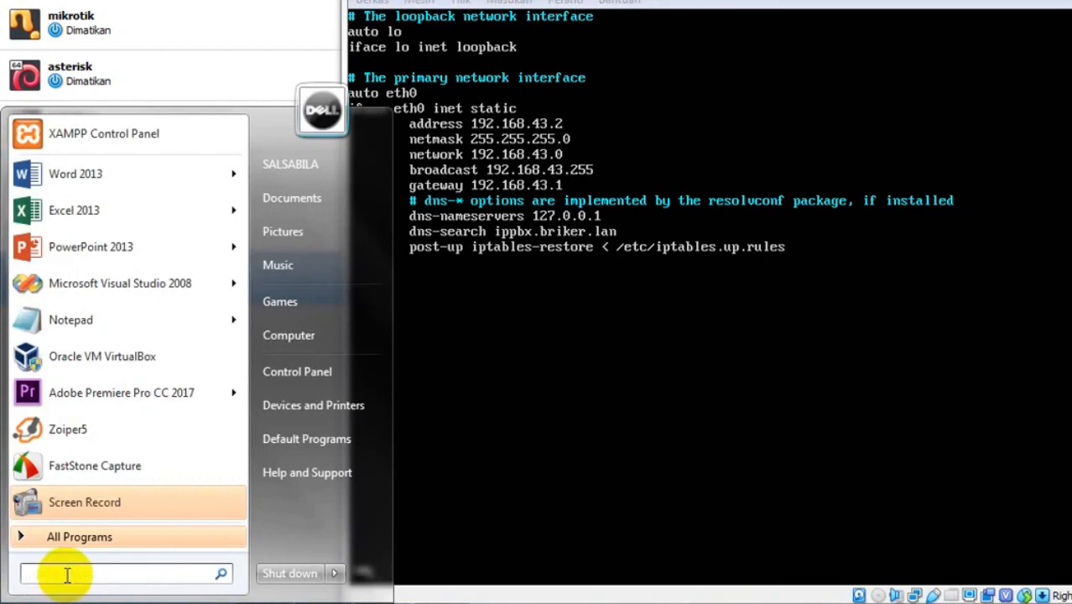
text(osk)
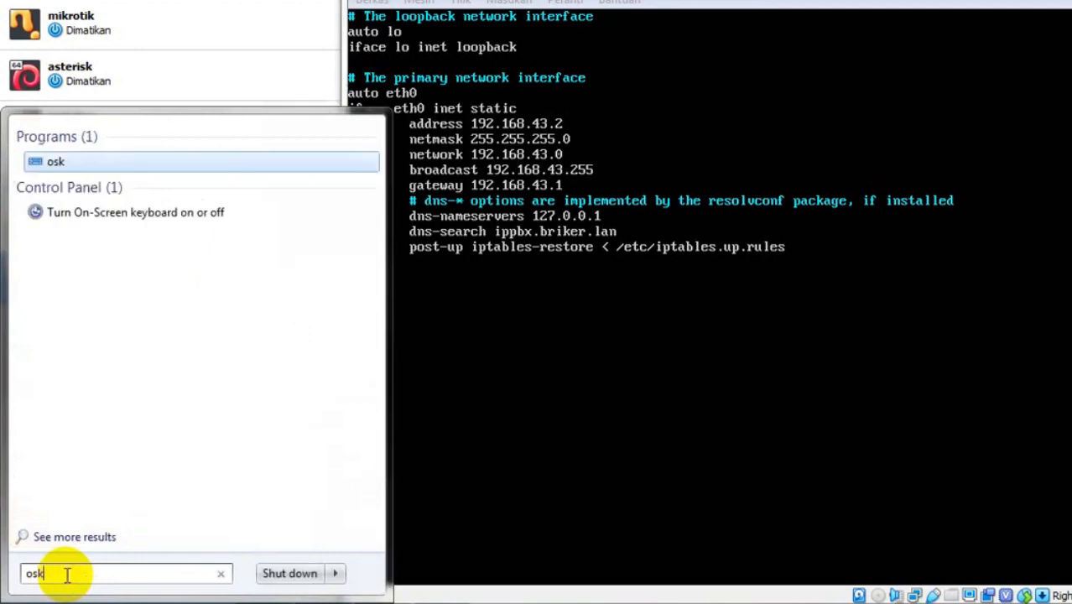
key(Return)
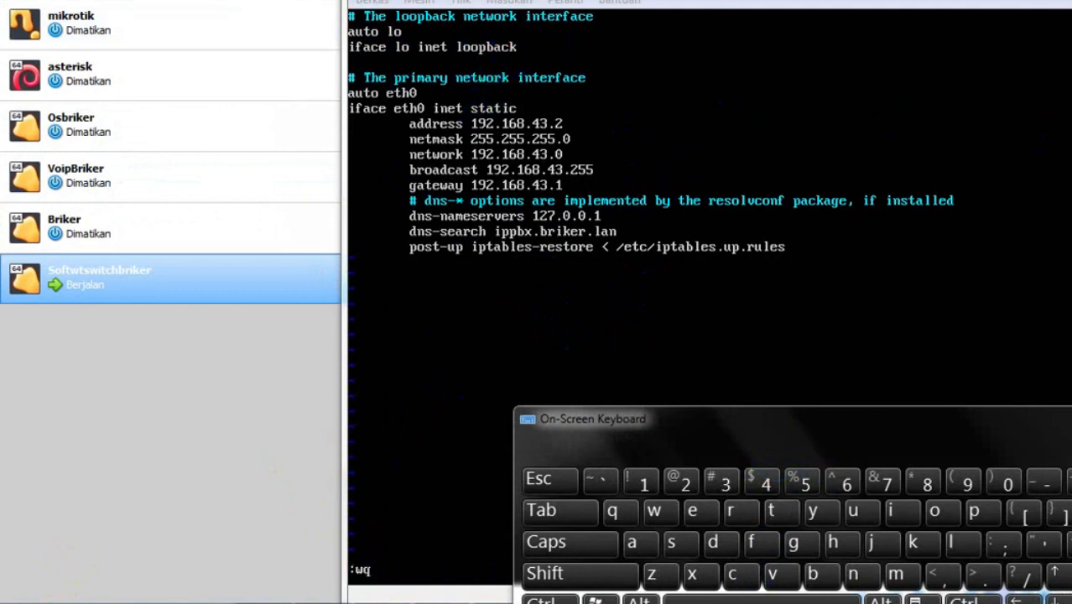
click(574, 571)
click(639, 485)
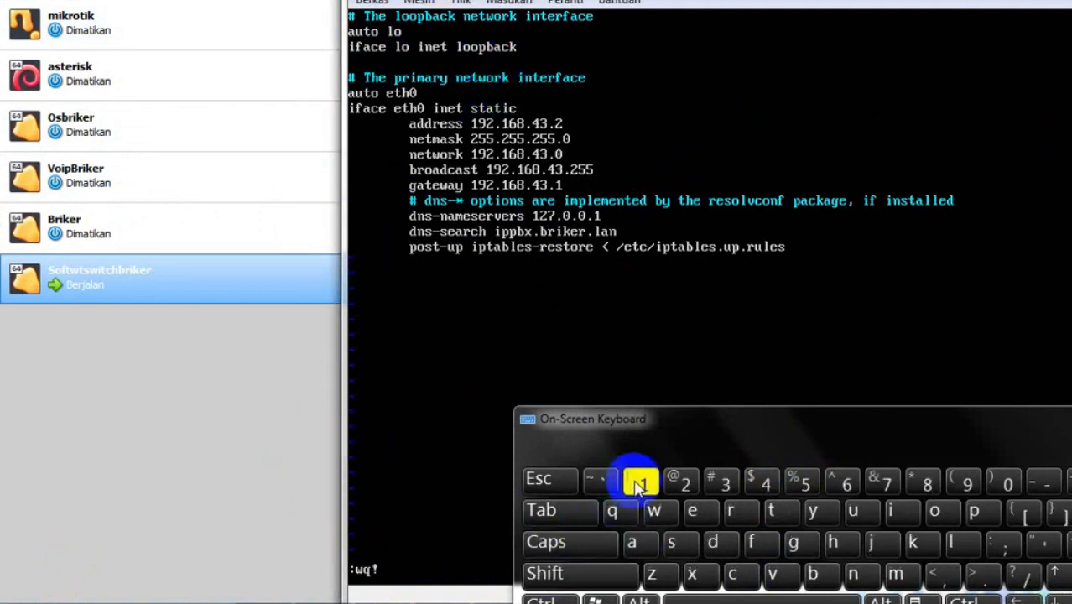
click(1071, 419)
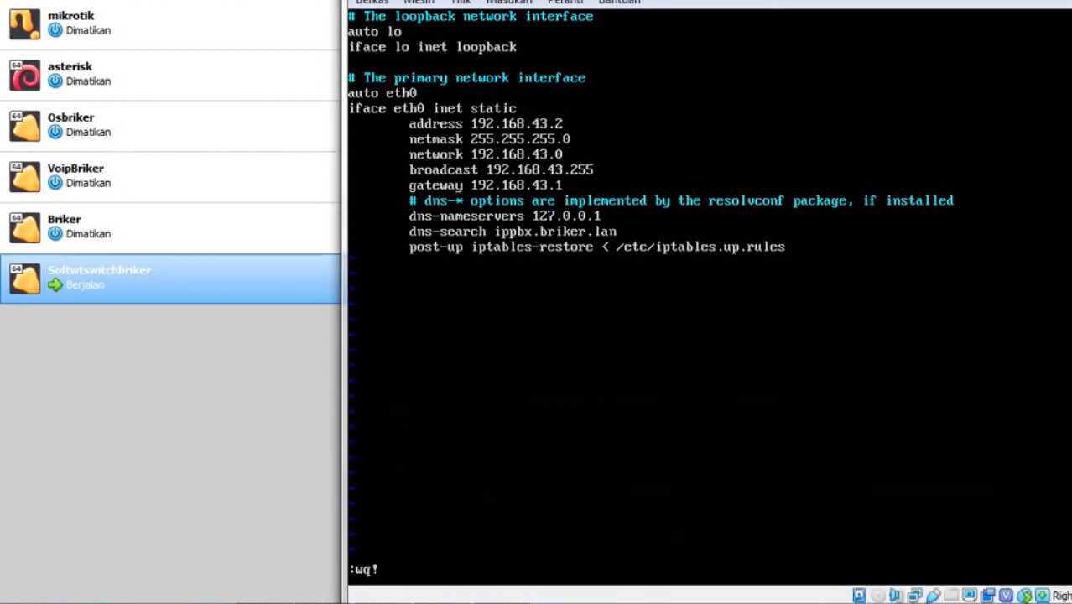
key(Return)
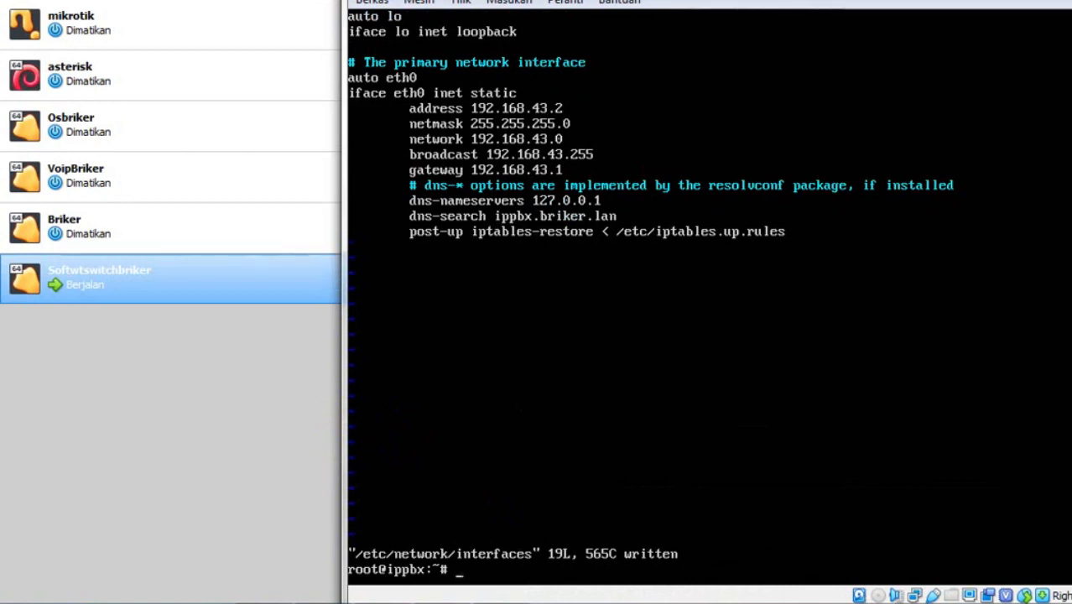
- Run '/etc/init.d/networking restart', then 'ip' to confirm eth0 holds 192.168.43.2/24
text(/etc/init.d/ne)
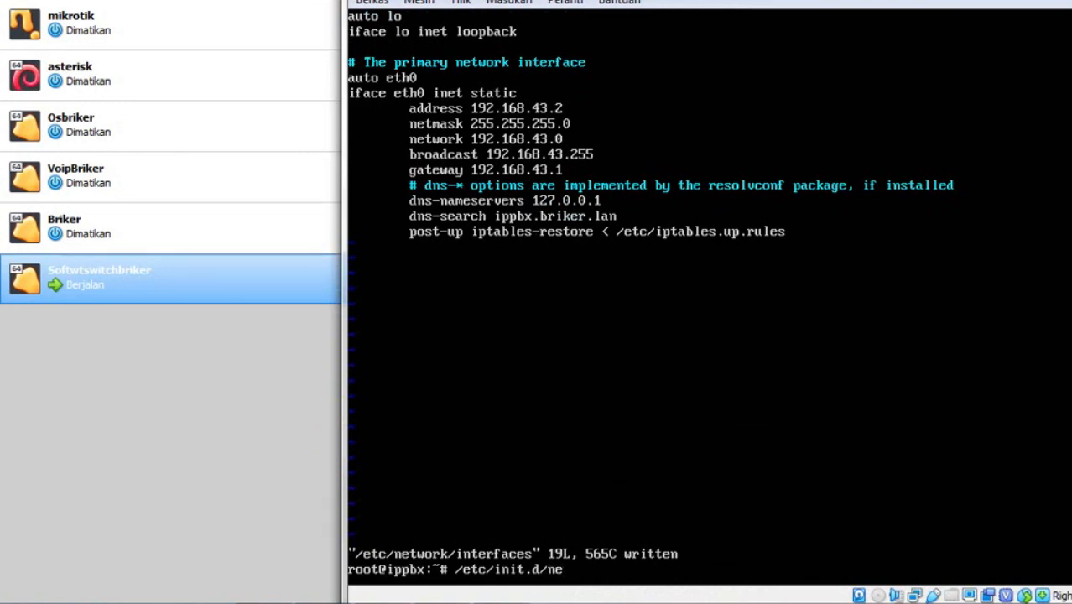
text(tworking restart)
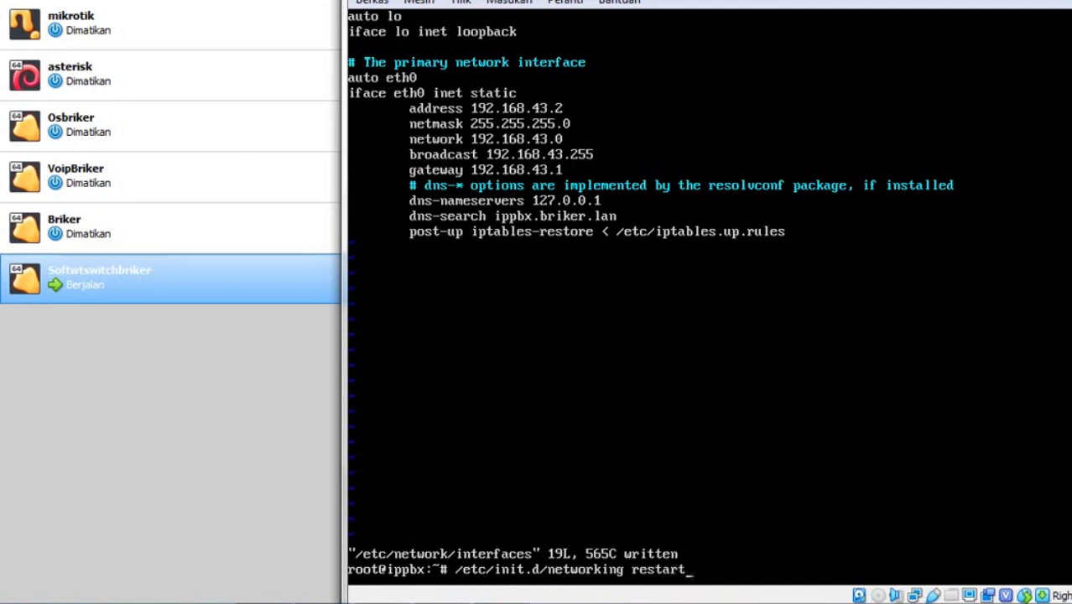
key(Return)
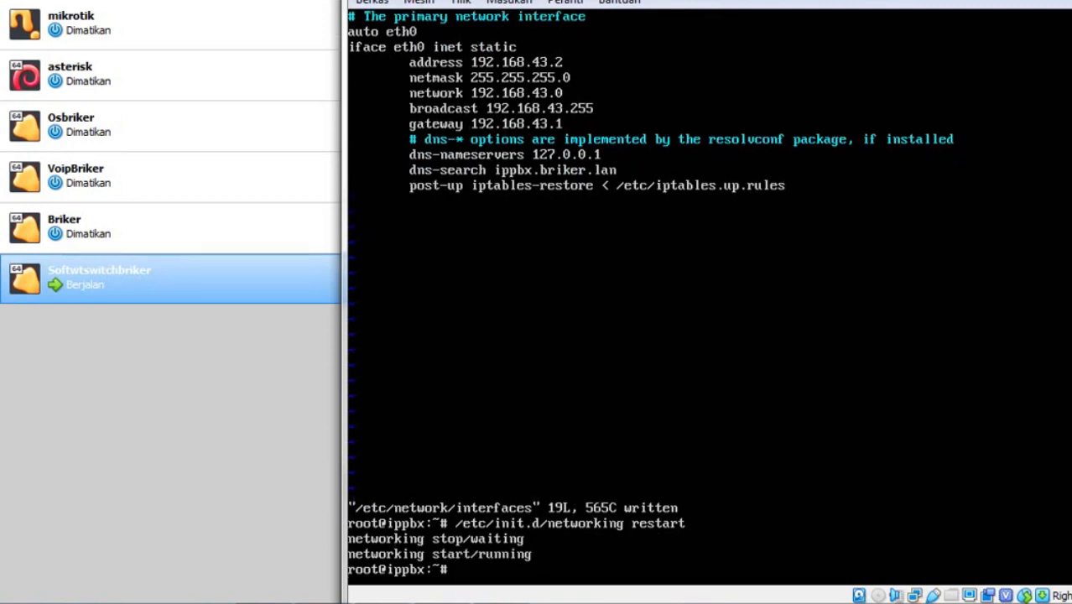
text(ip a)
key(Return)
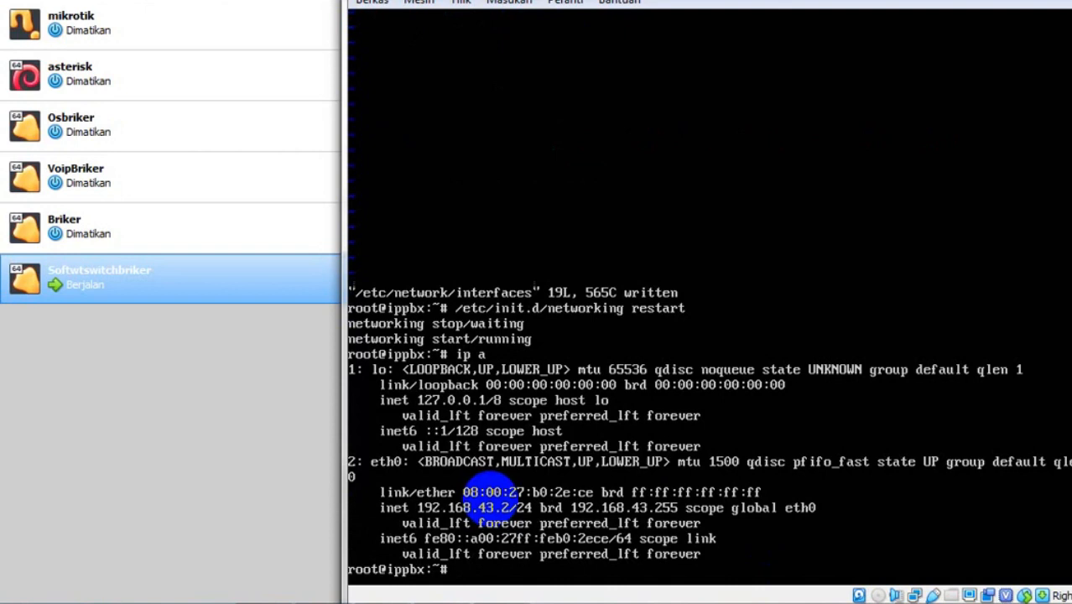
- From the host's Command Prompt, ping 192.168.43.2 and get four replies with 0% loss
click(19, 598)
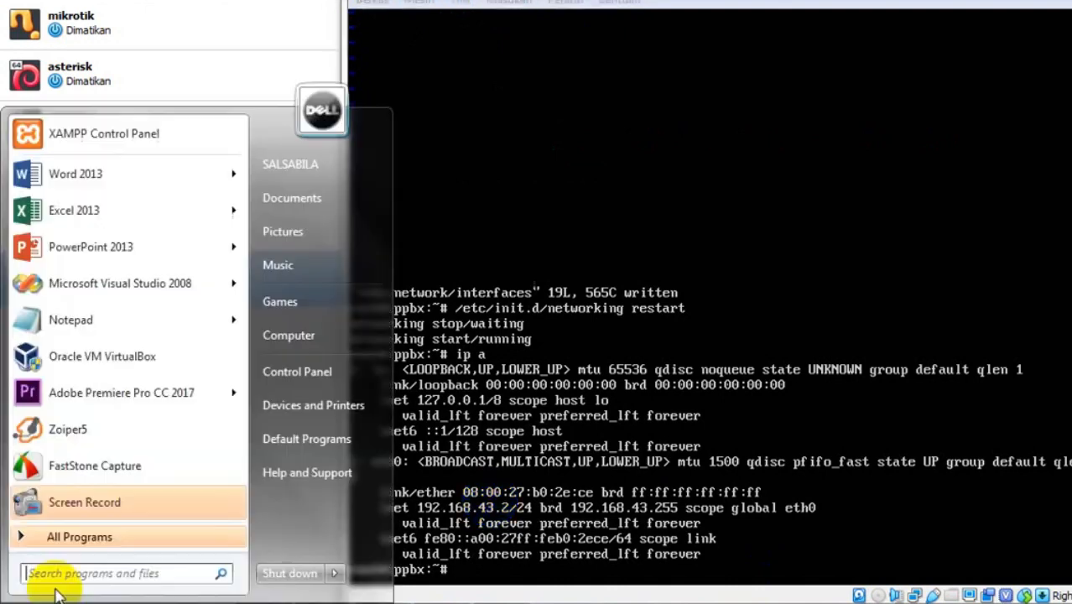
text(cmd)
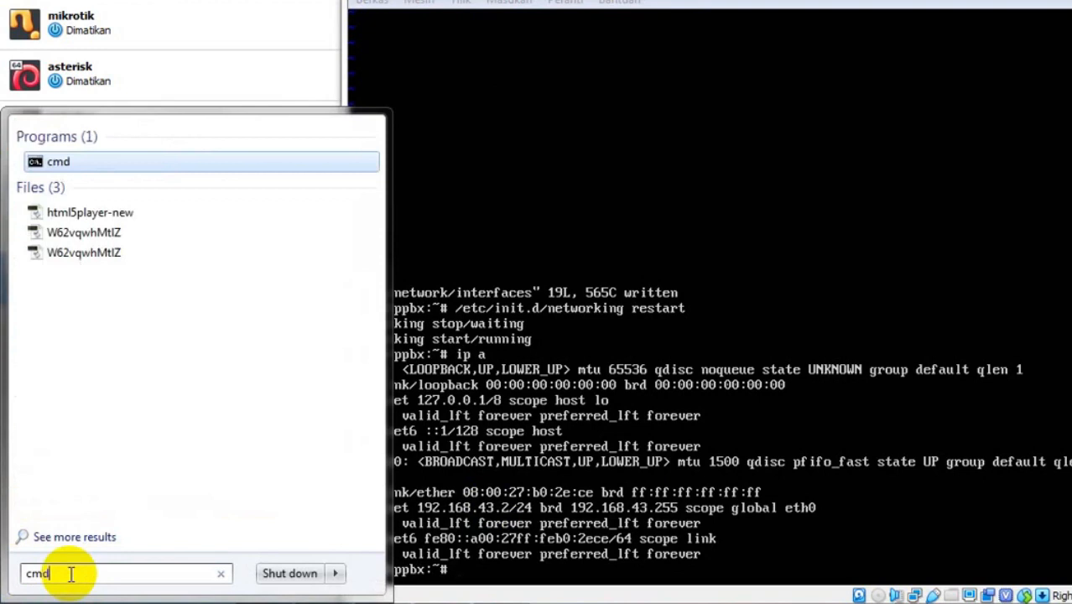
key(Return)
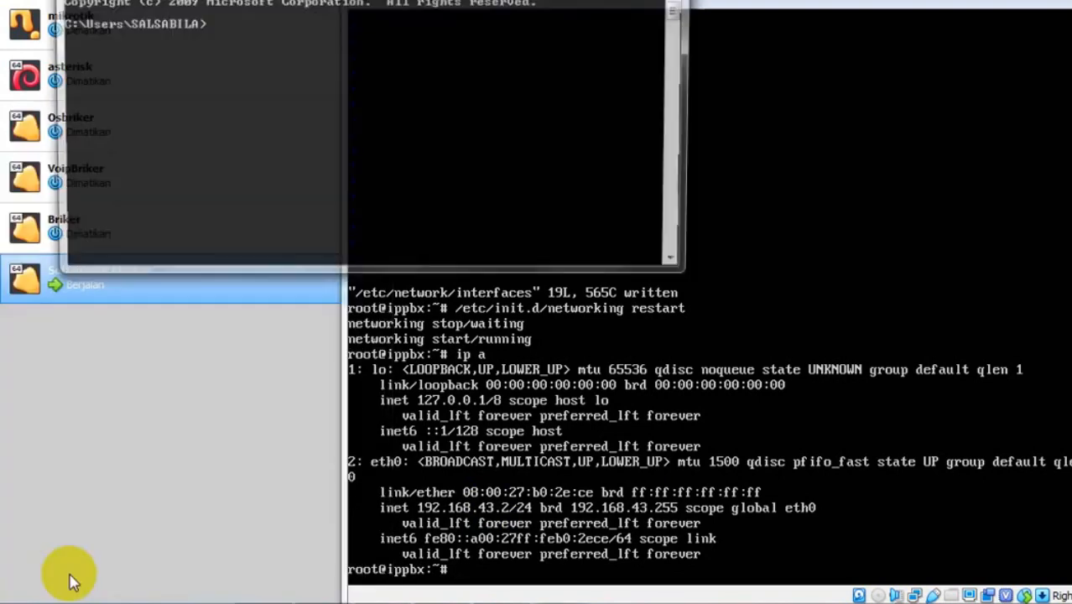
text(ing)
key(BackSpace)
key(BackSpace)
key(BackSpace)
text(pin)
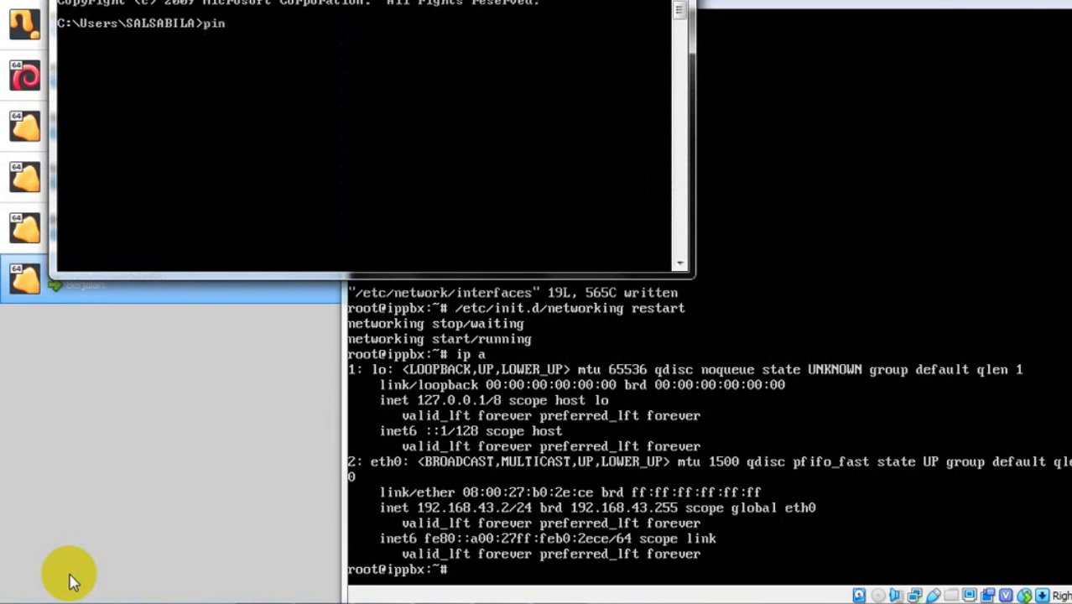
text(g 1)
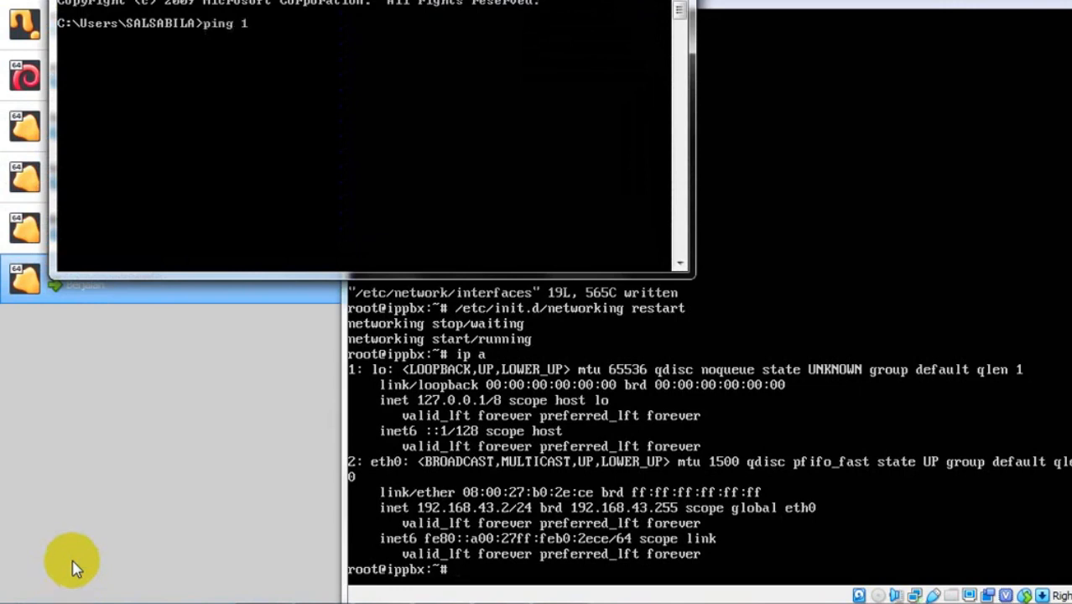
text(92.16)
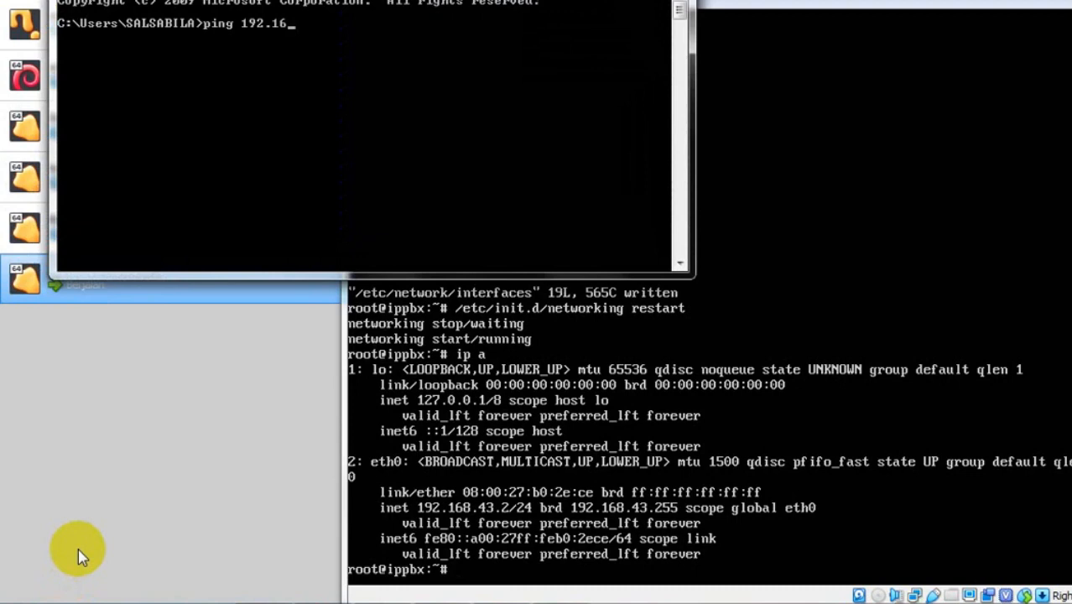
text(8.43.2)
key(Return)
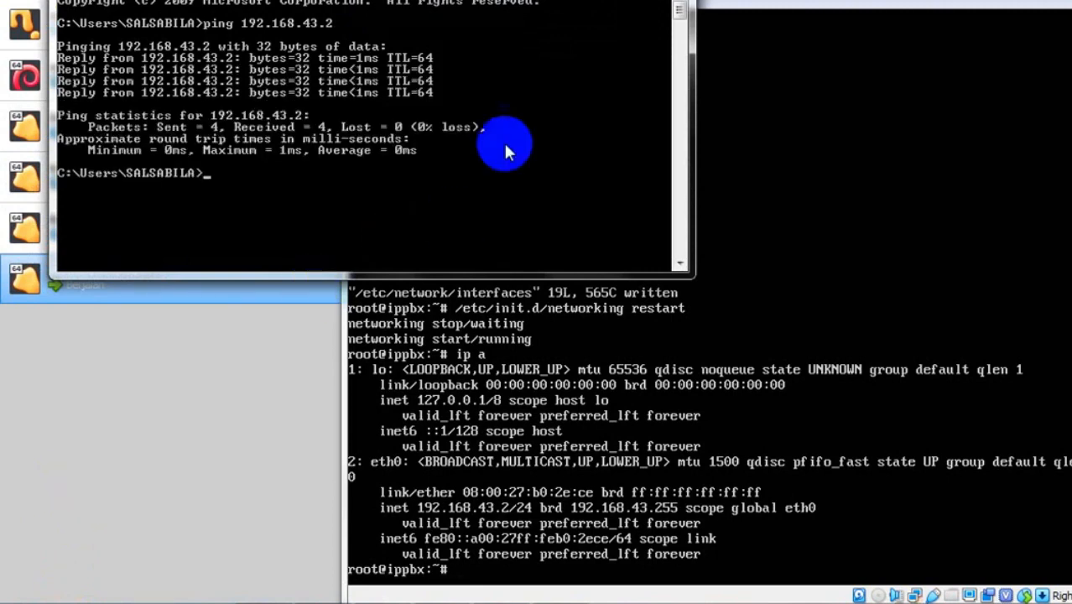
- Close the command prompt and load 192.168.43.2 in Chrome, proceeding past the certificate warning
click(660, 2)
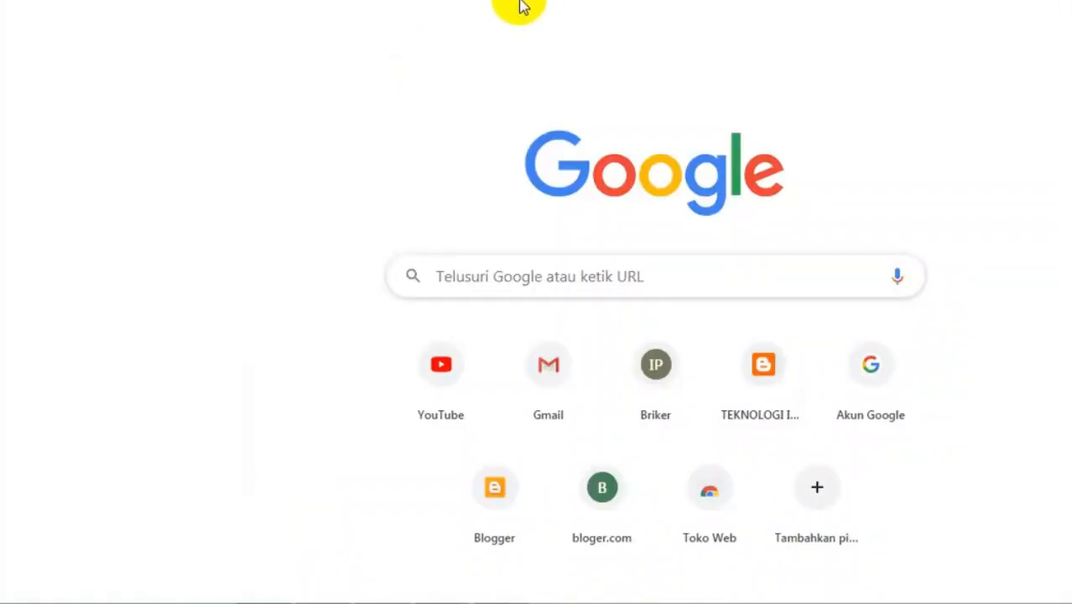
key(ctrl+l)
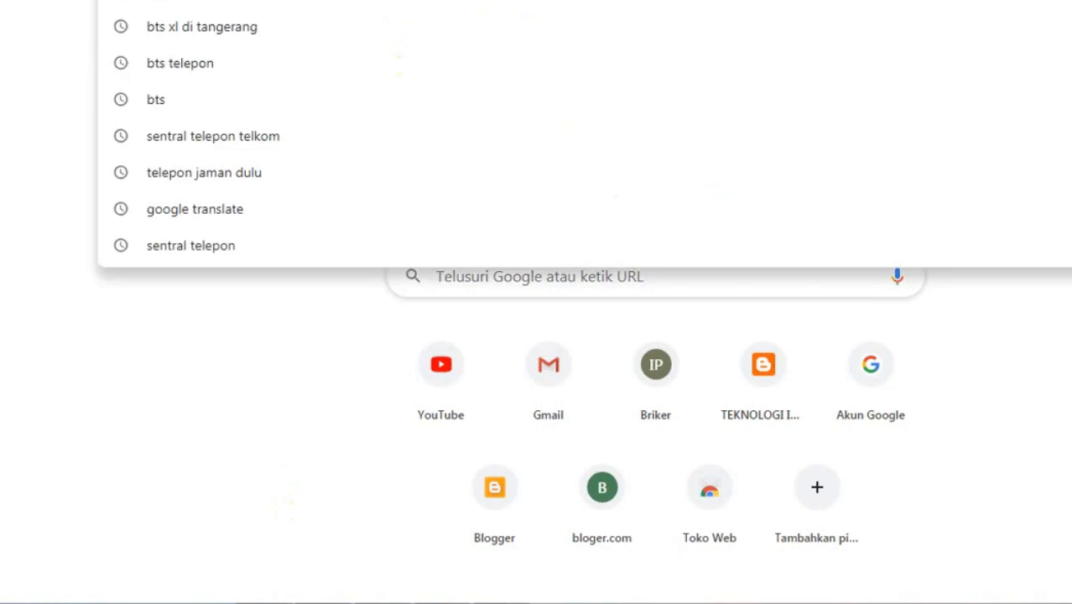
text(1)
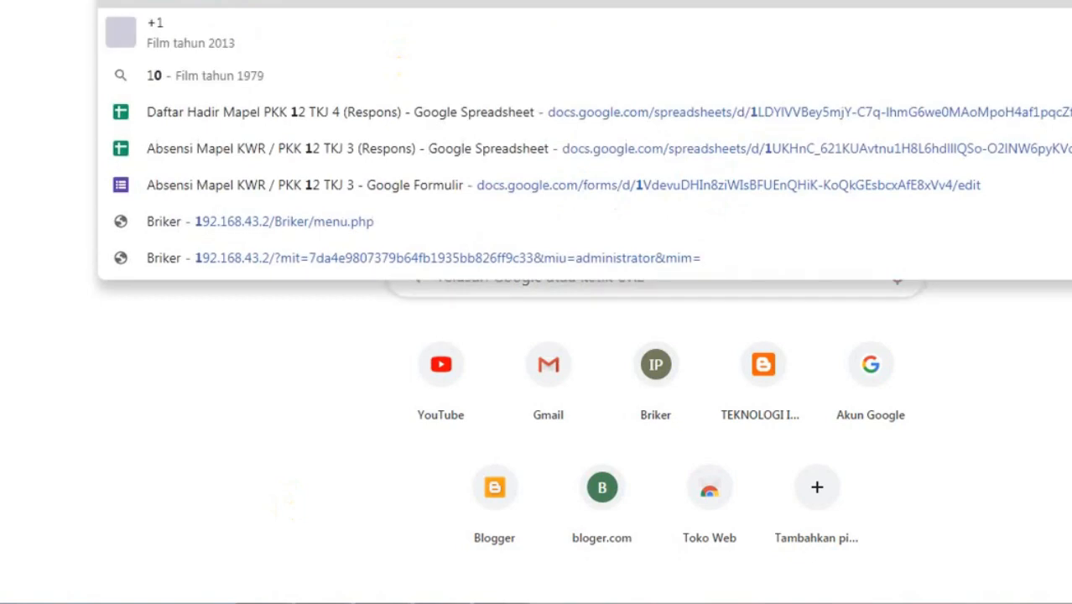
text(92.168.43.2)
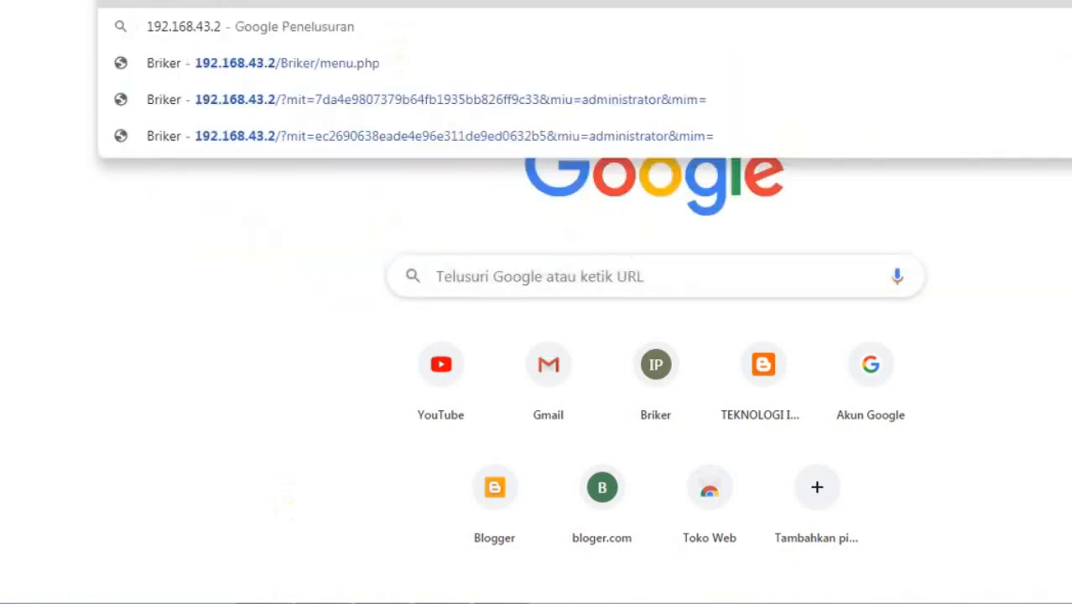
key(Return)
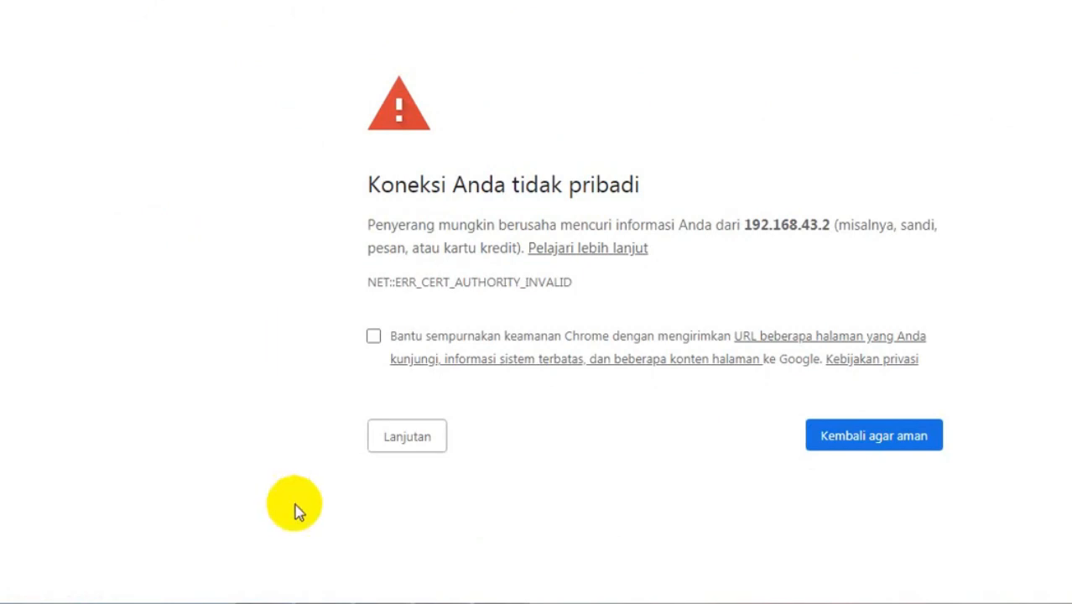
click(415, 444)
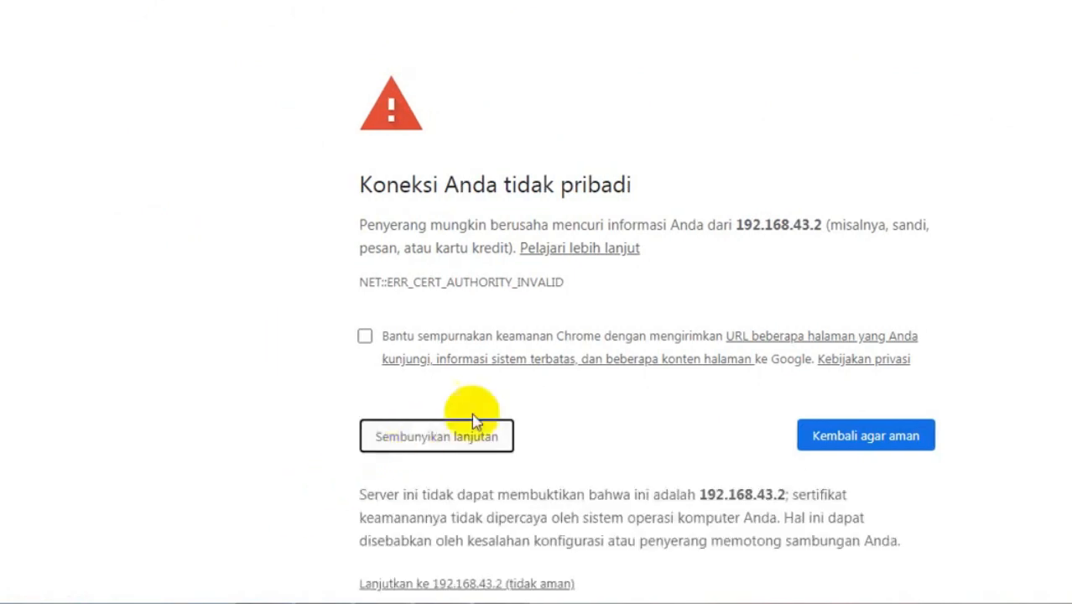
scroll(475, 421, down, 1)
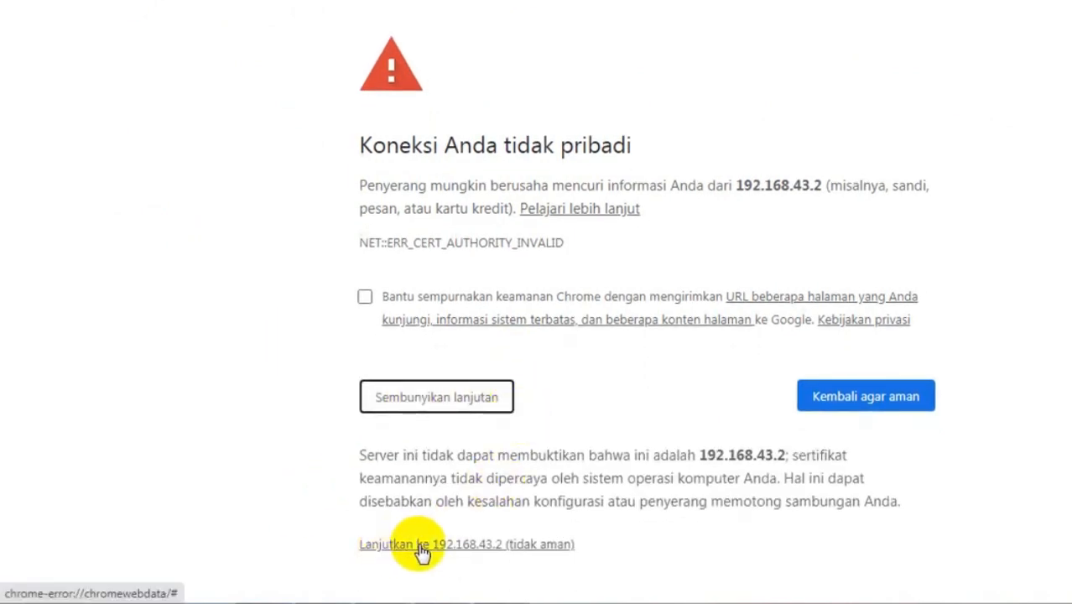
click(490, 554)
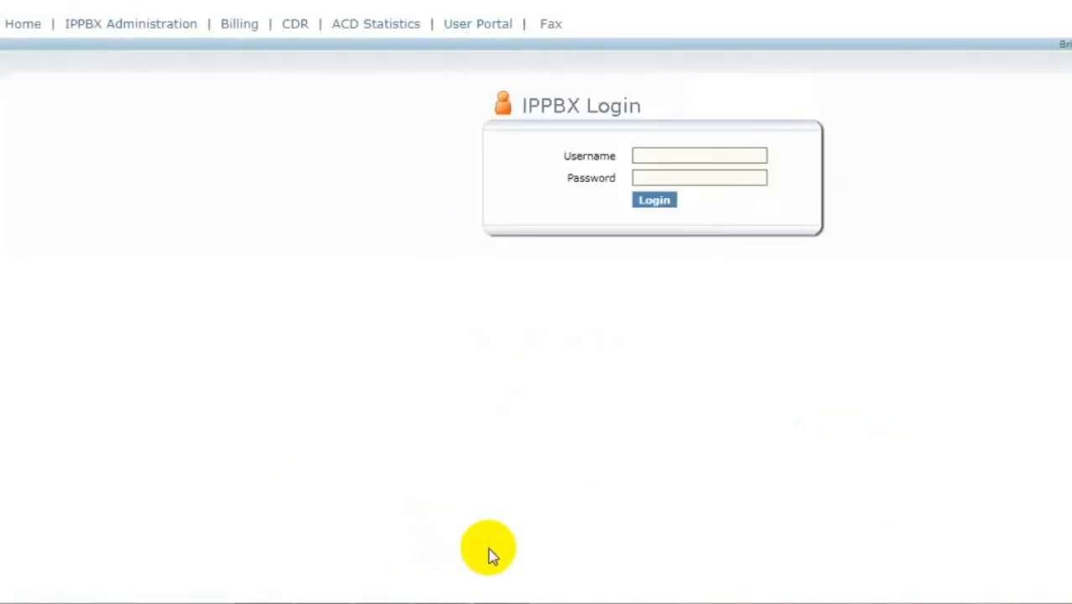
- Log in with the saved administrator username and its password
click(655, 158)
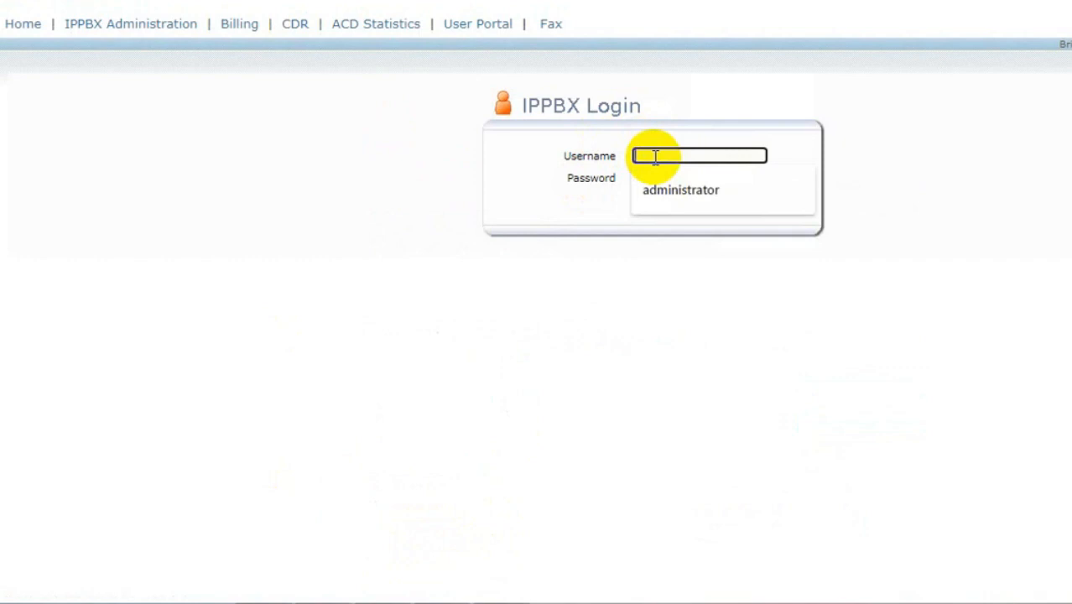
click(671, 191)
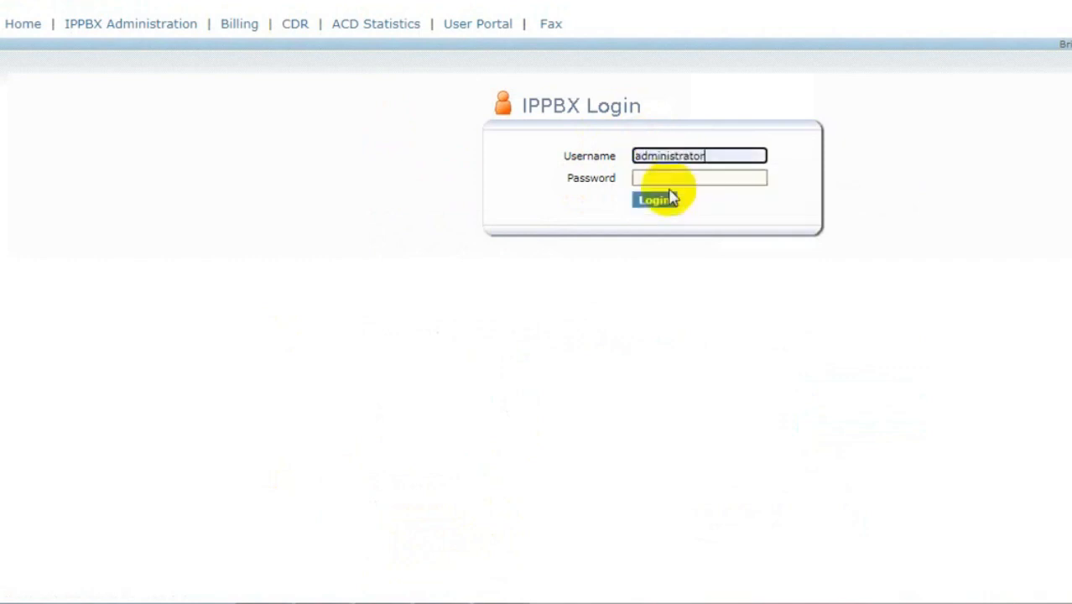
click(663, 175)
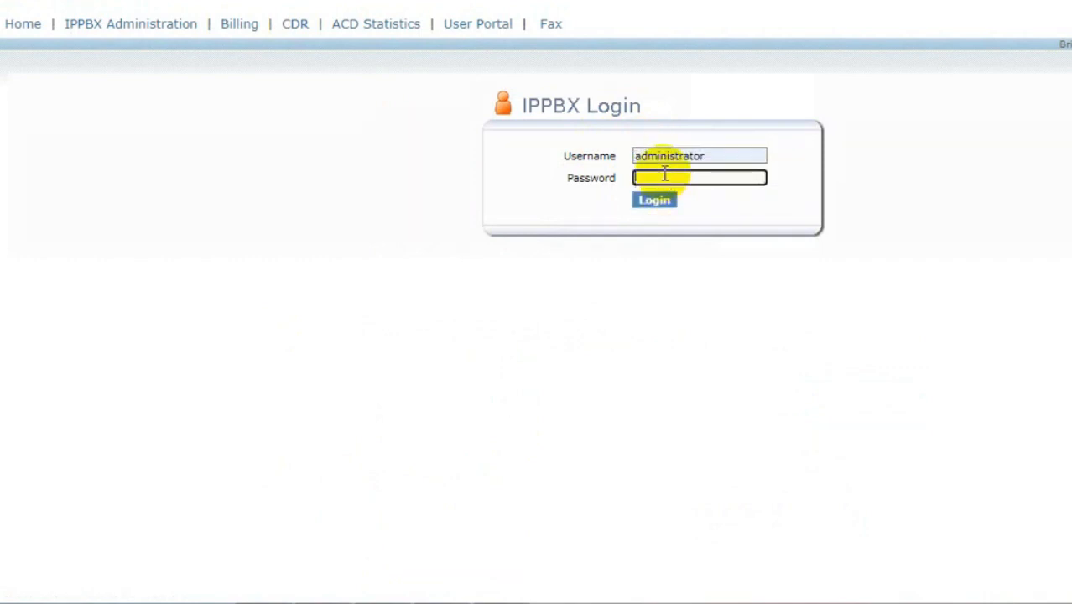
text(*****)
key(Return)
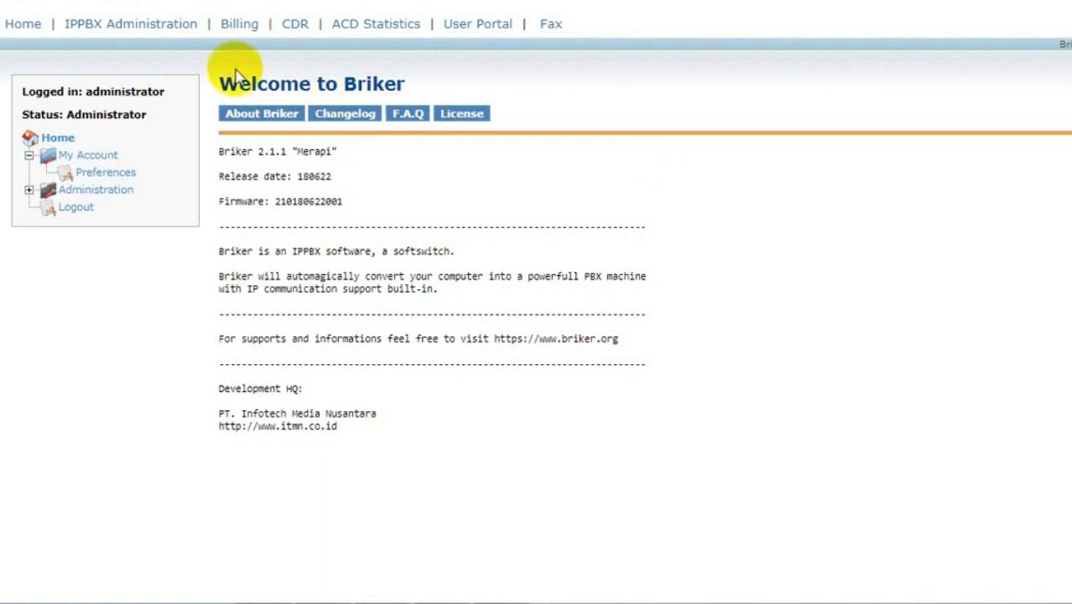
- Go to IPPBX Administration to view the IPPBX Status page
click(126, 38)
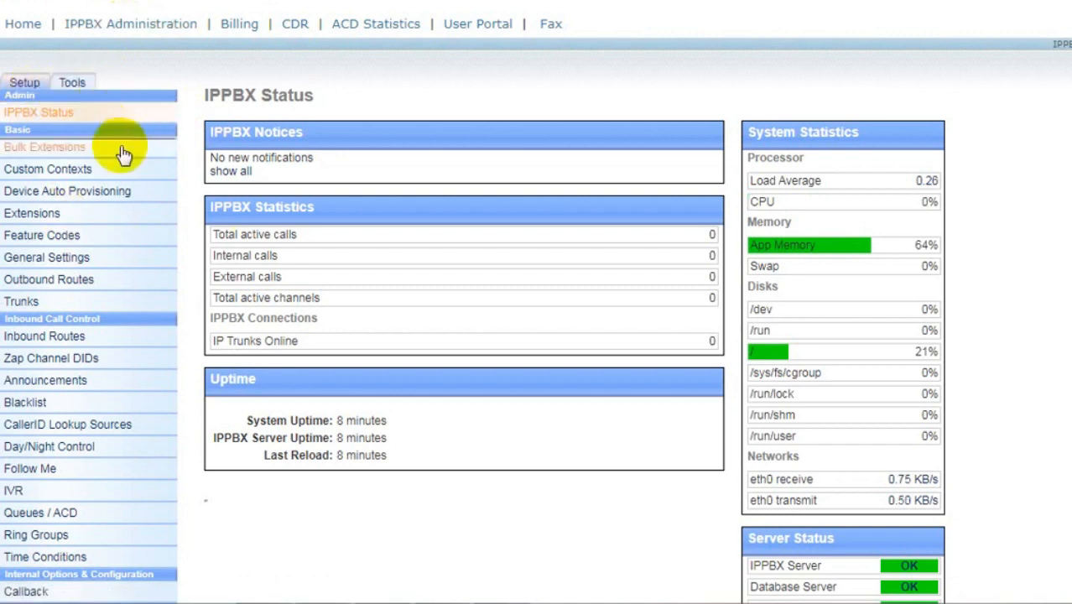
- Add a Generic SIP Device extension numbered 1001 with display name user1
click(40, 219)
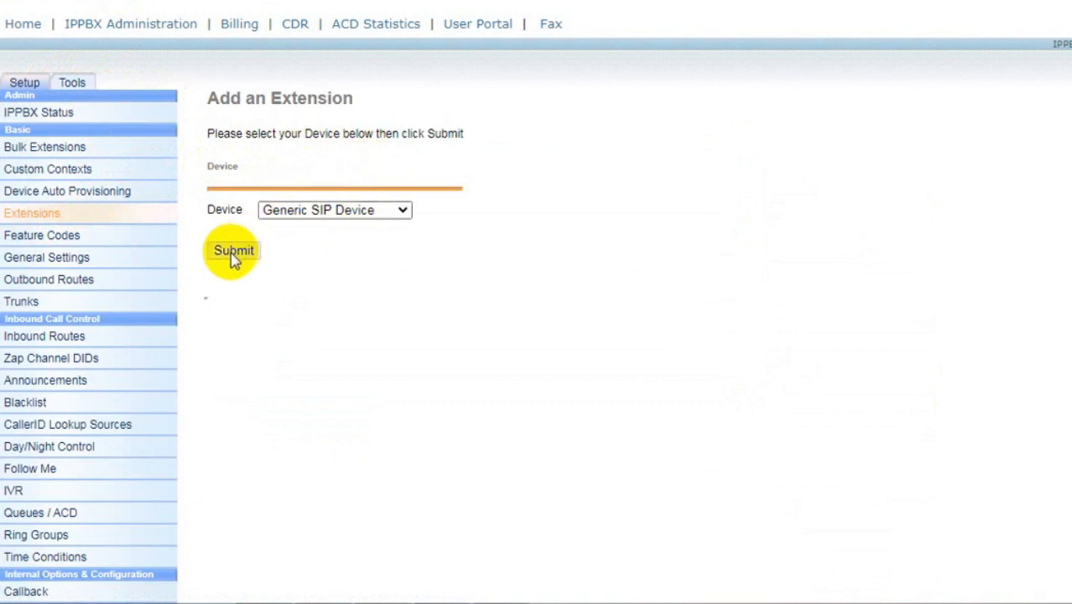
click(391, 215)
click(339, 230)
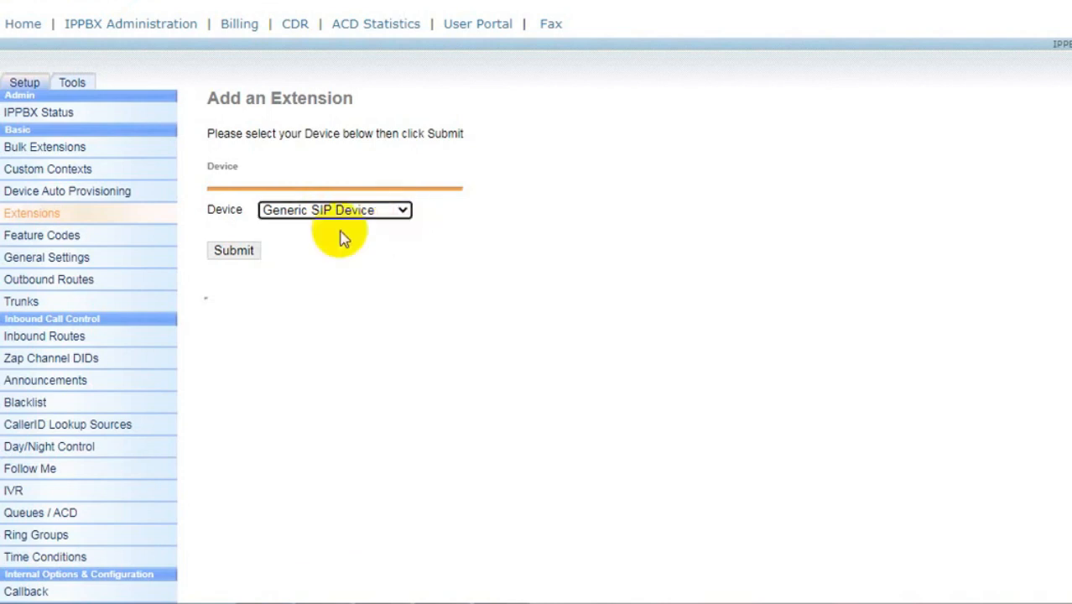
click(233, 254)
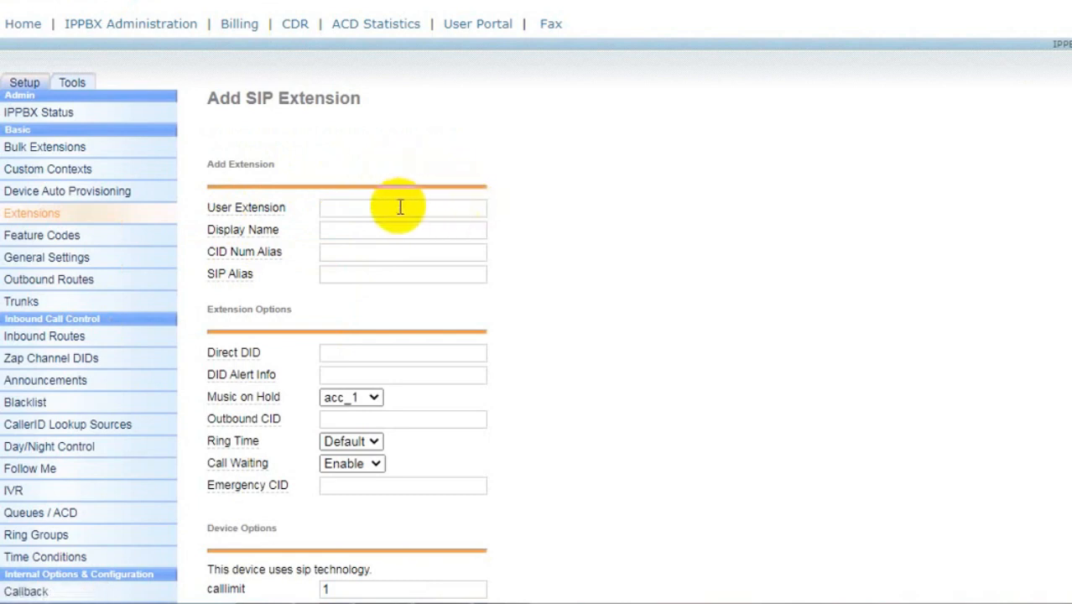
click(400, 208)
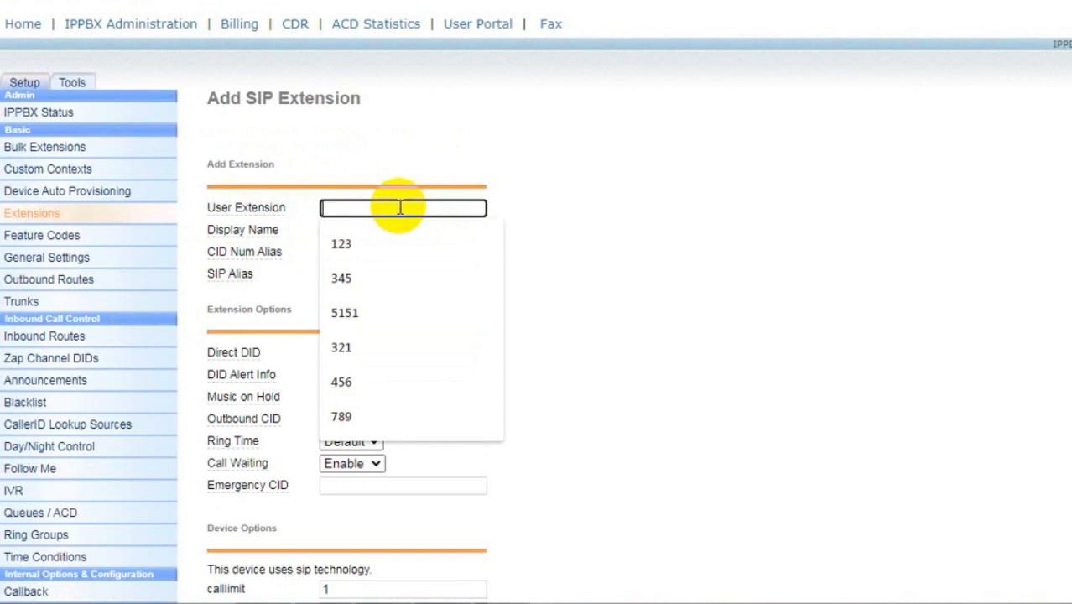
text(1001)
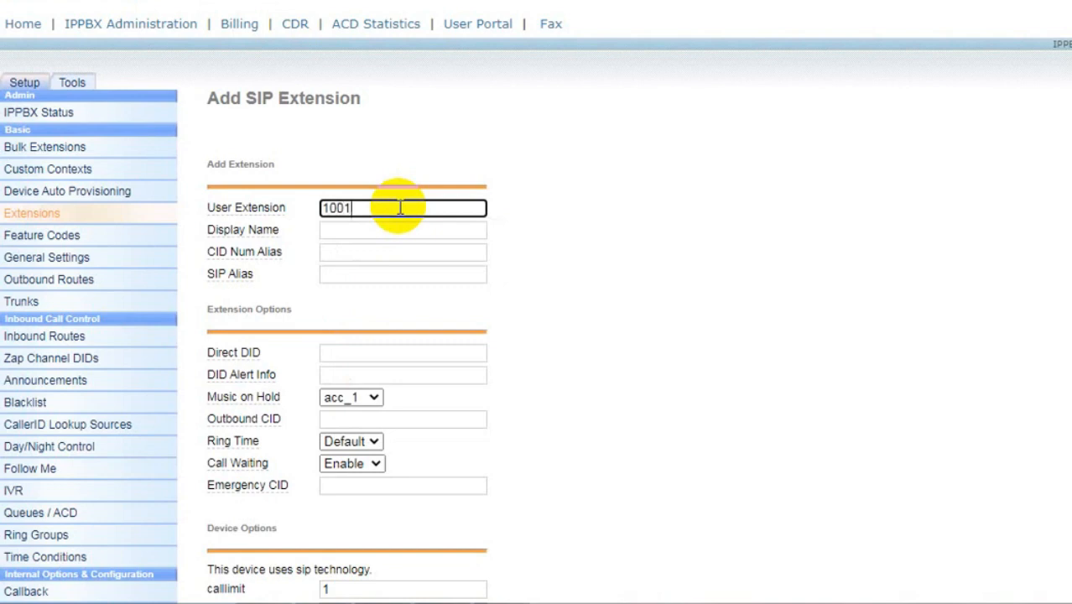
click(371, 230)
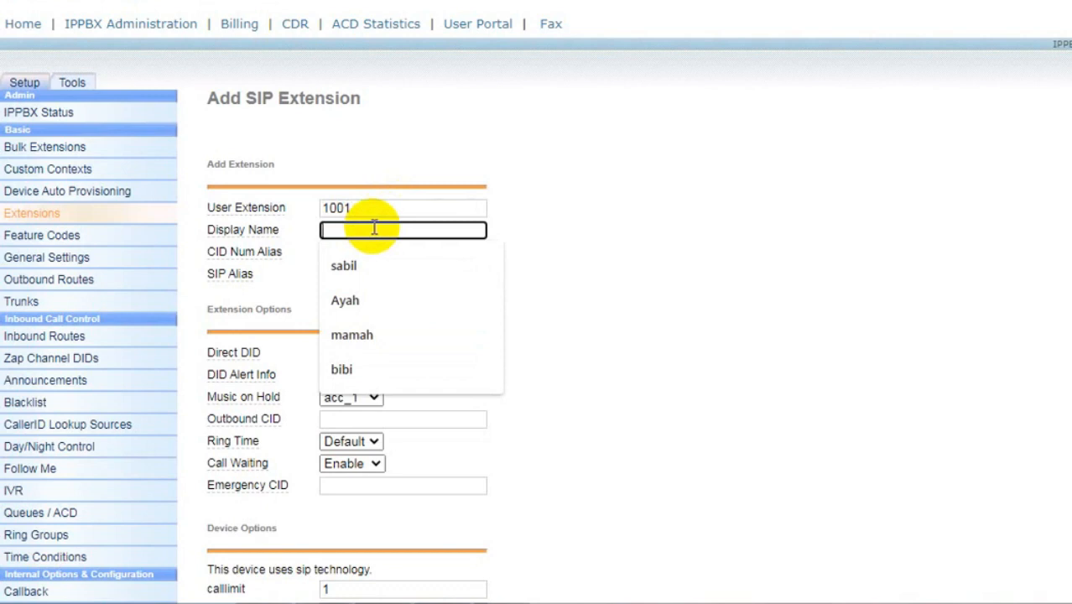
text(u)
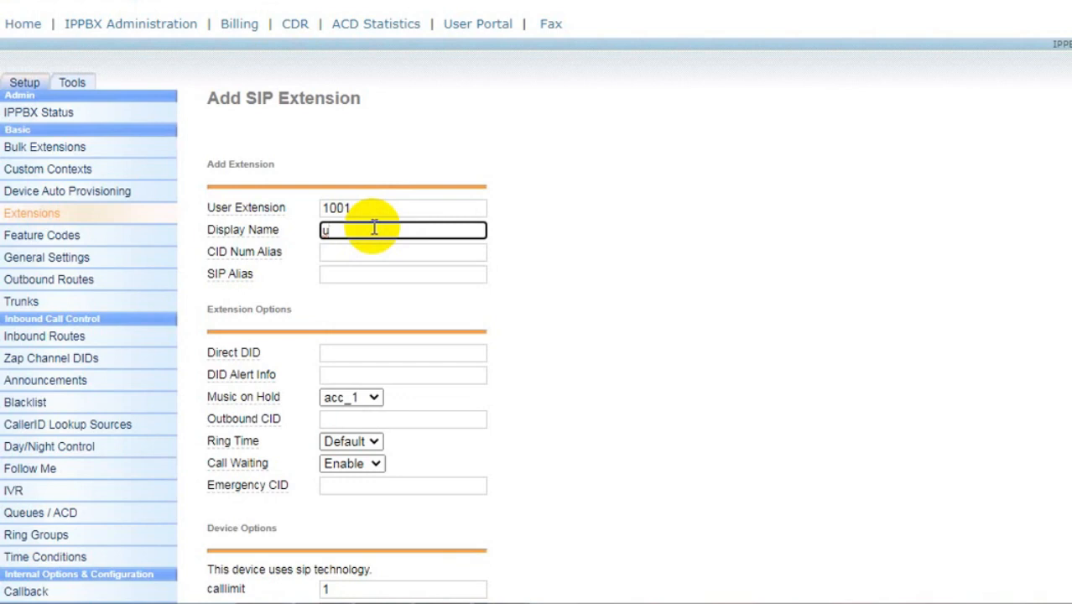
text(ser1)
- Set account code 1001, enter the extension secret, and submit extension 1001
scroll(411, 273, down, 3)
scroll(412, 272, down, 5)
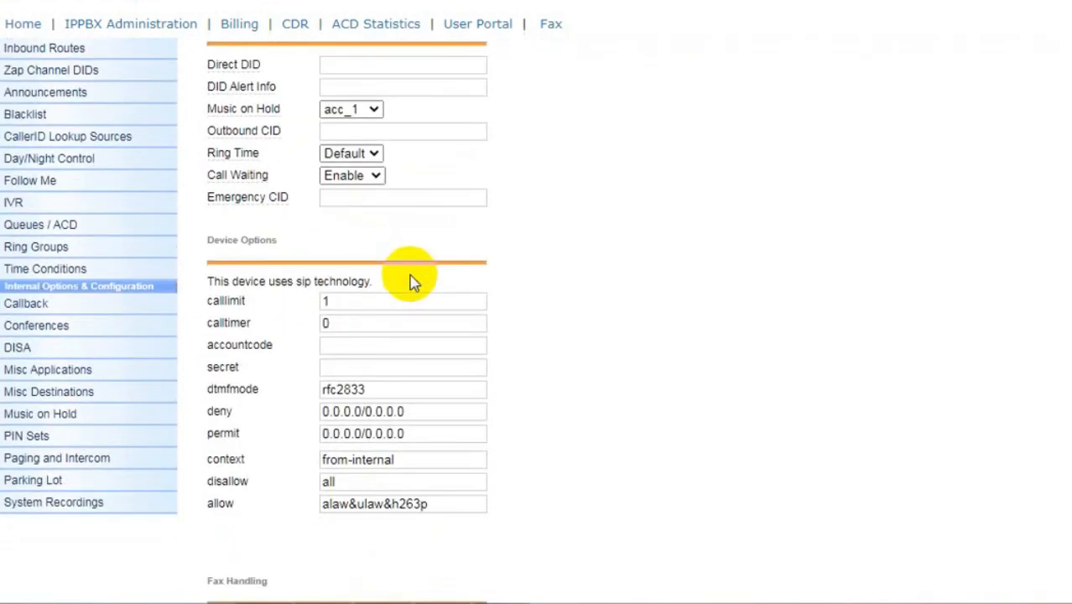
click(353, 249)
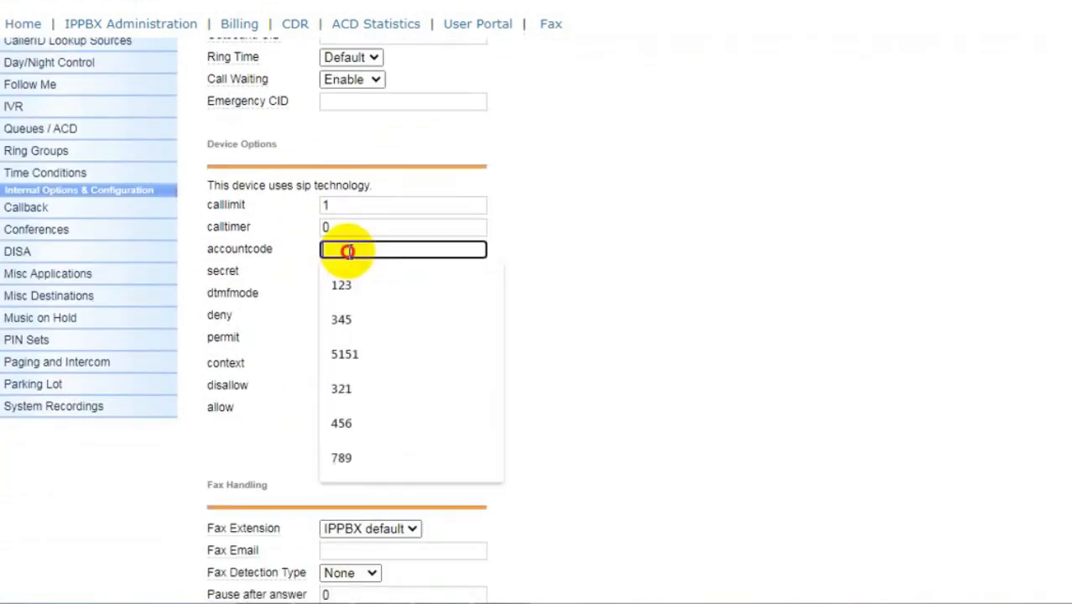
text(1001)
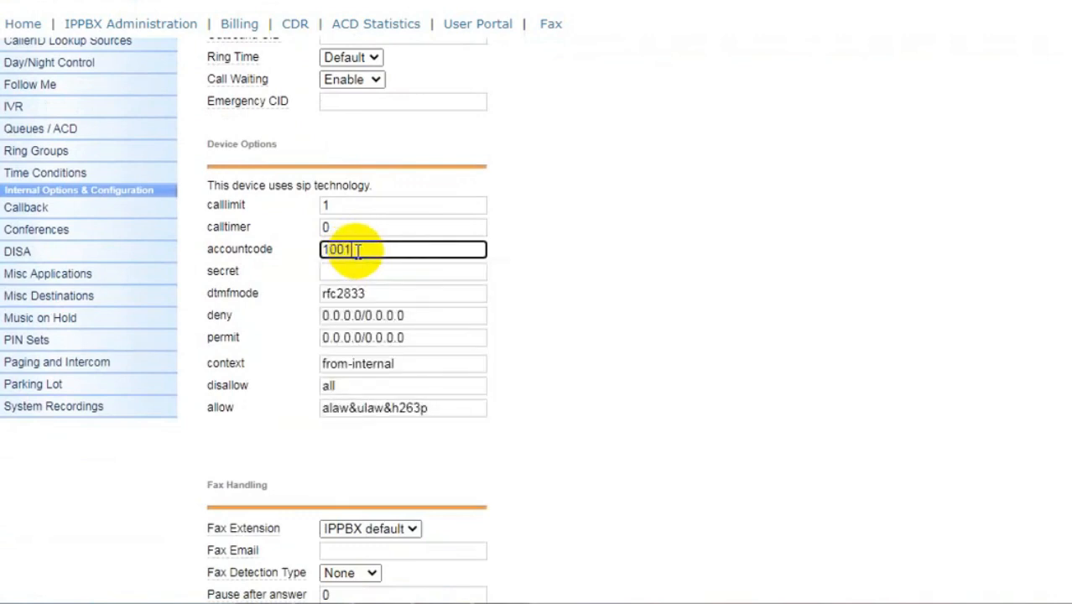
click(351, 270)
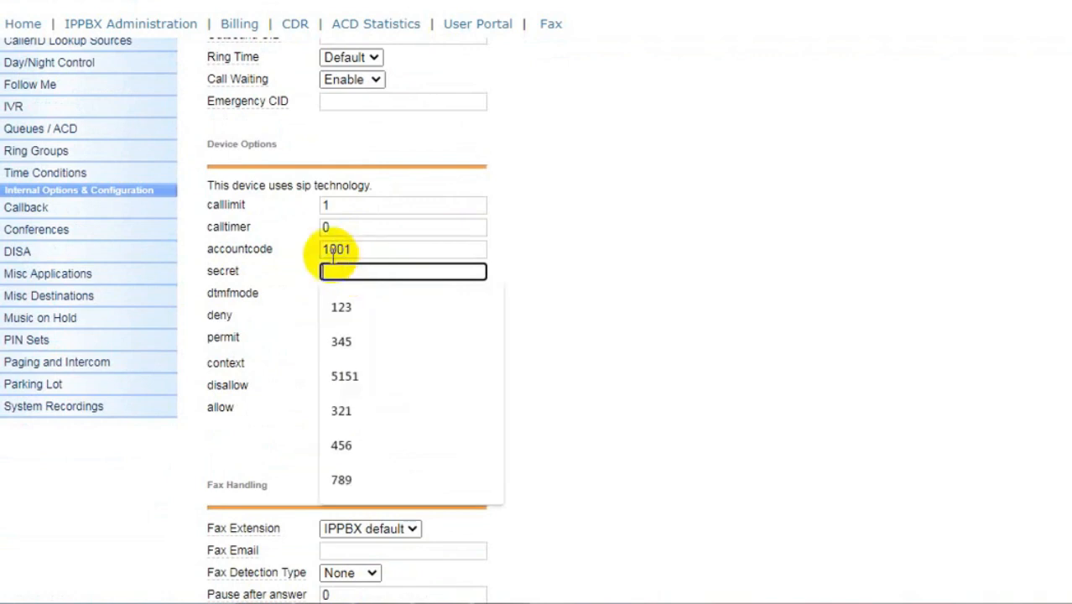
text(1)
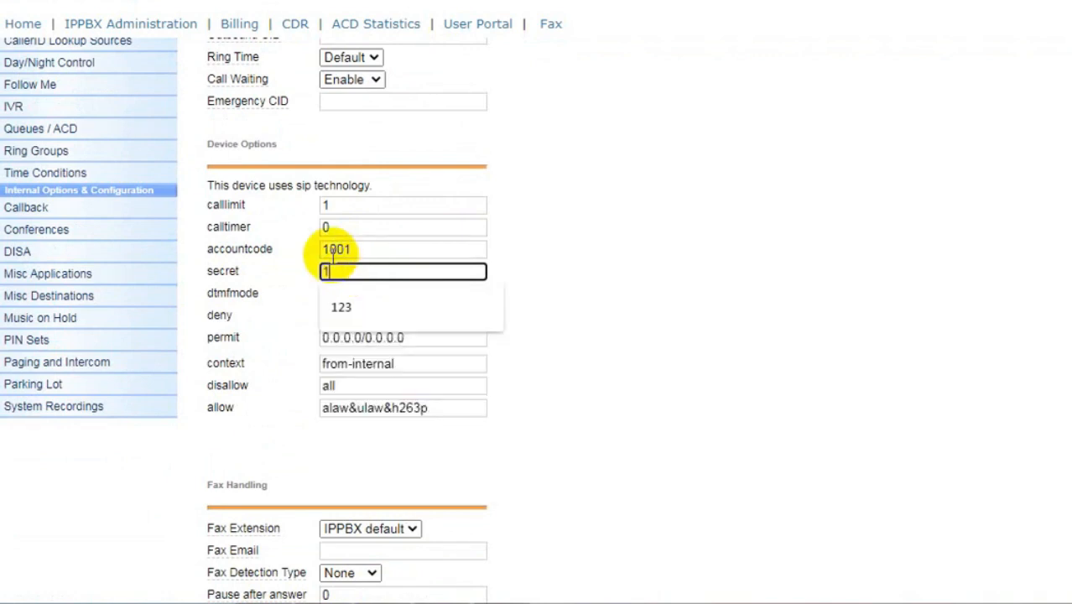
text(001)
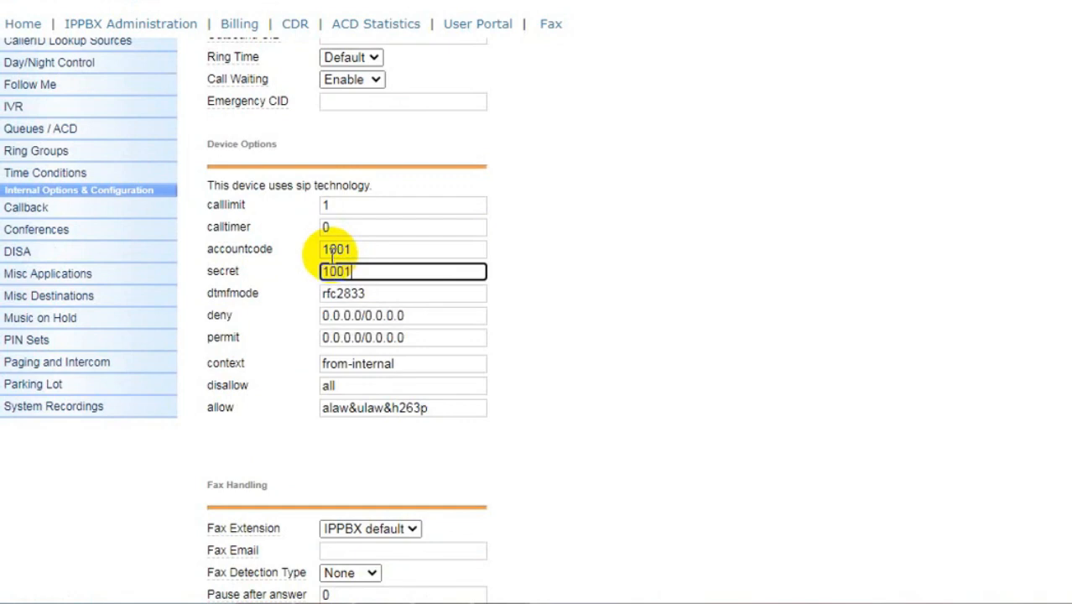
scroll(379, 277, down, 3)
scroll(378, 287, down, 4)
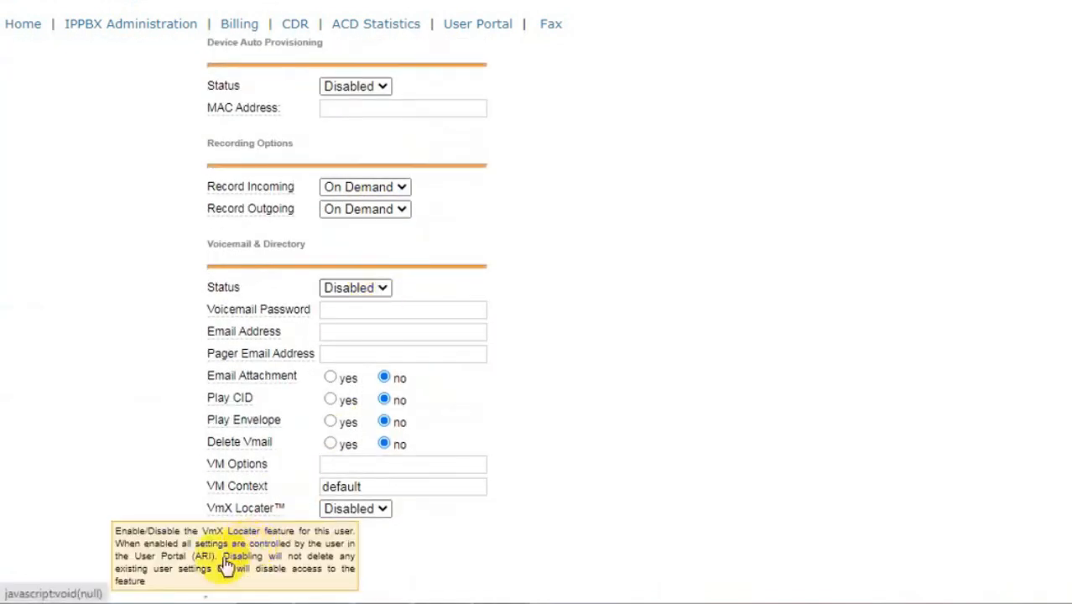
click(235, 550)
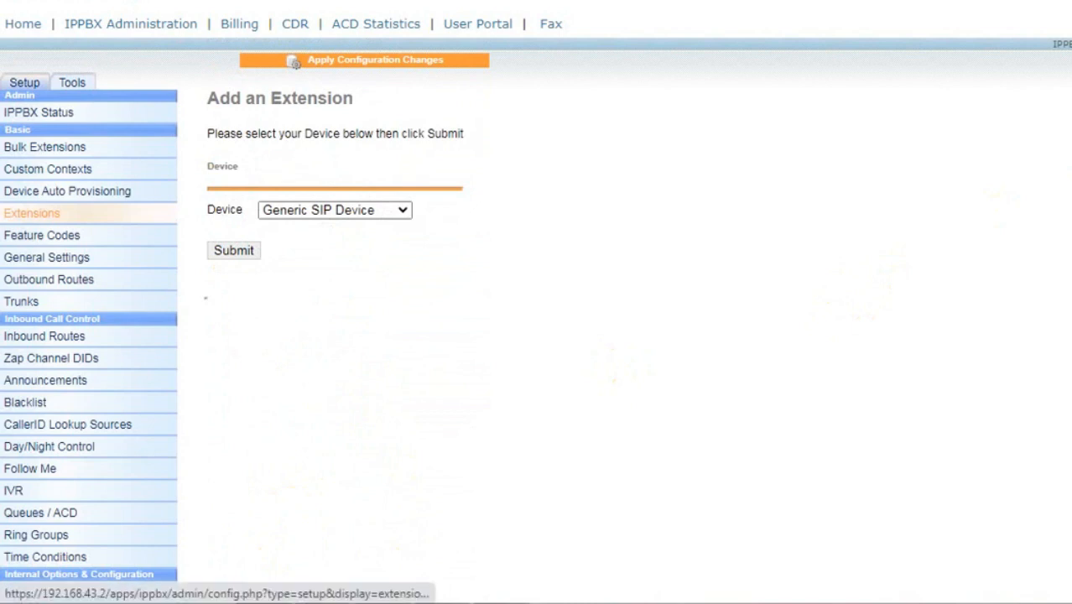
- Add another Generic SIP Device extension numbered 1002 with display name user2
click(232, 251)
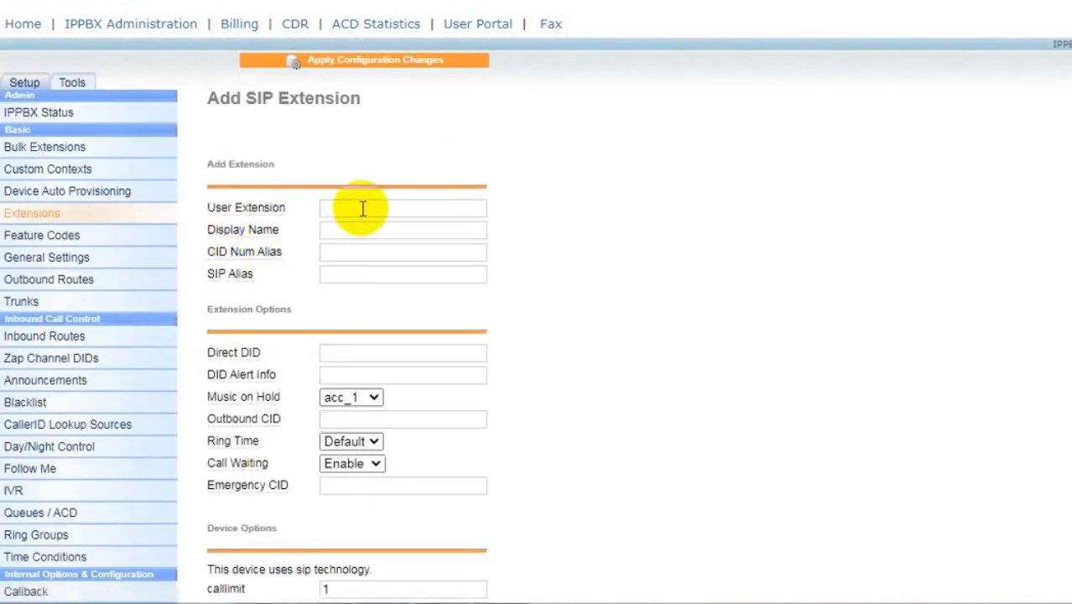
click(362, 209)
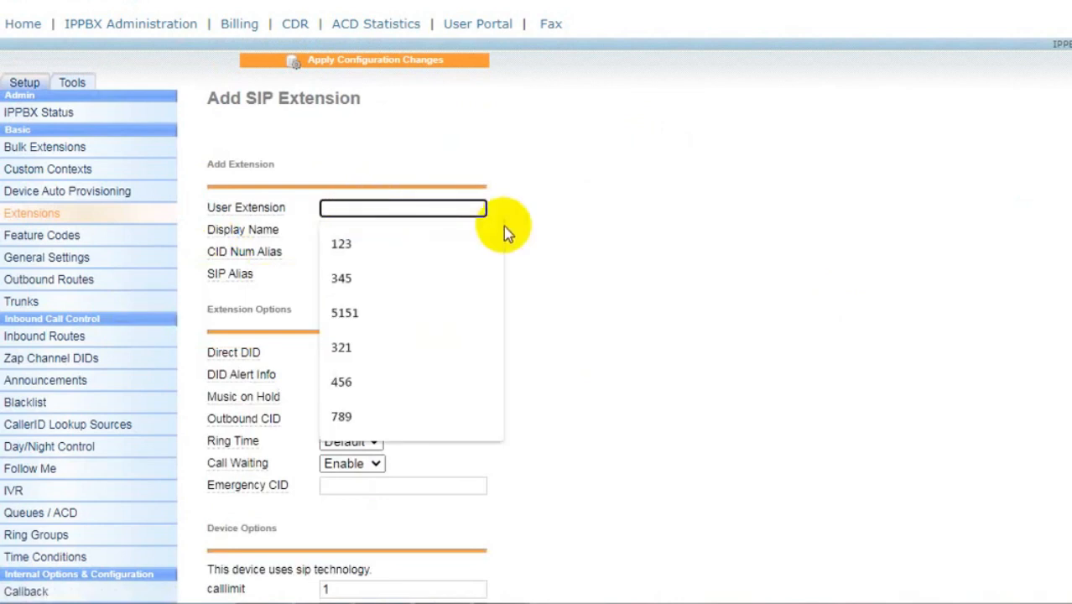
text(1)
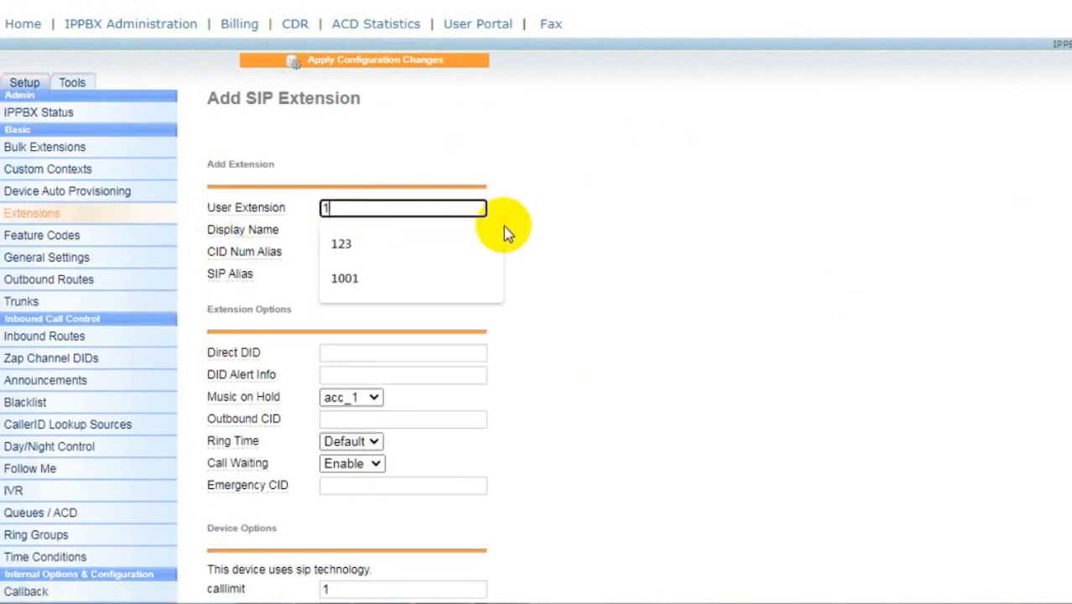
text(002)
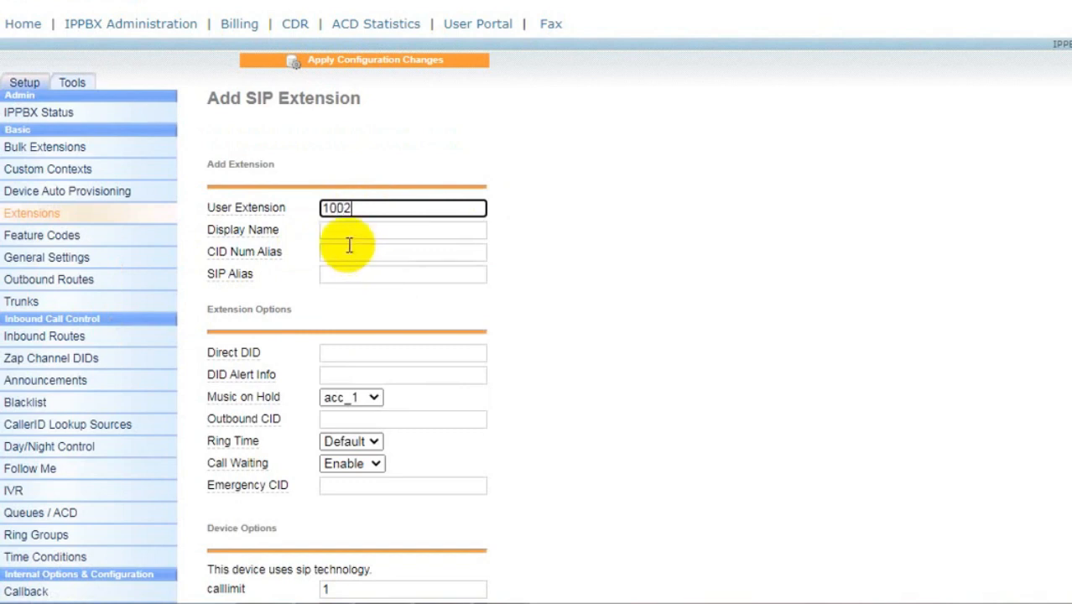
click(346, 231)
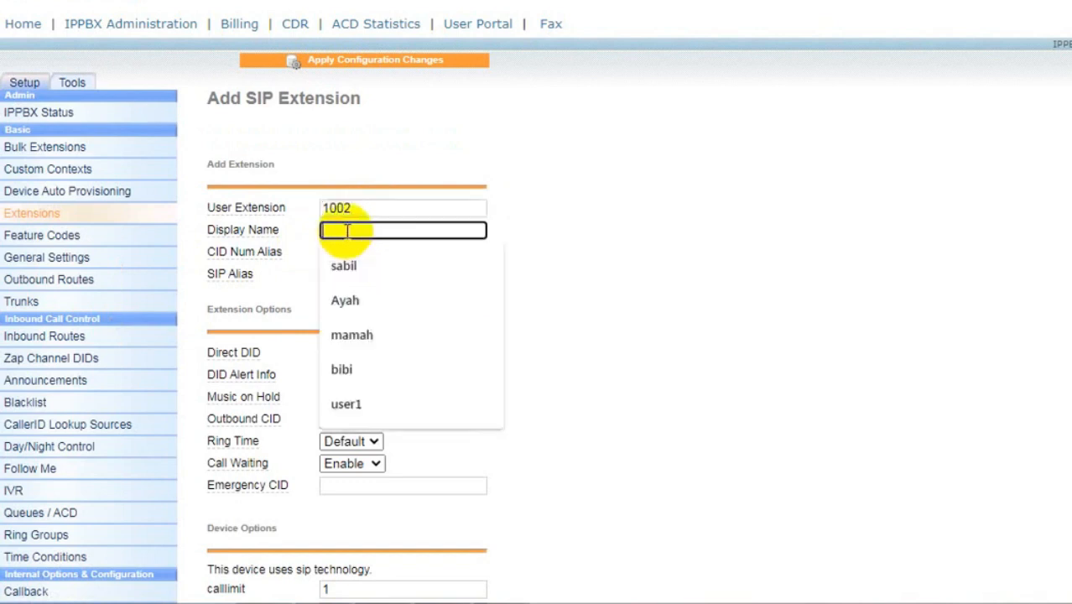
text(user)
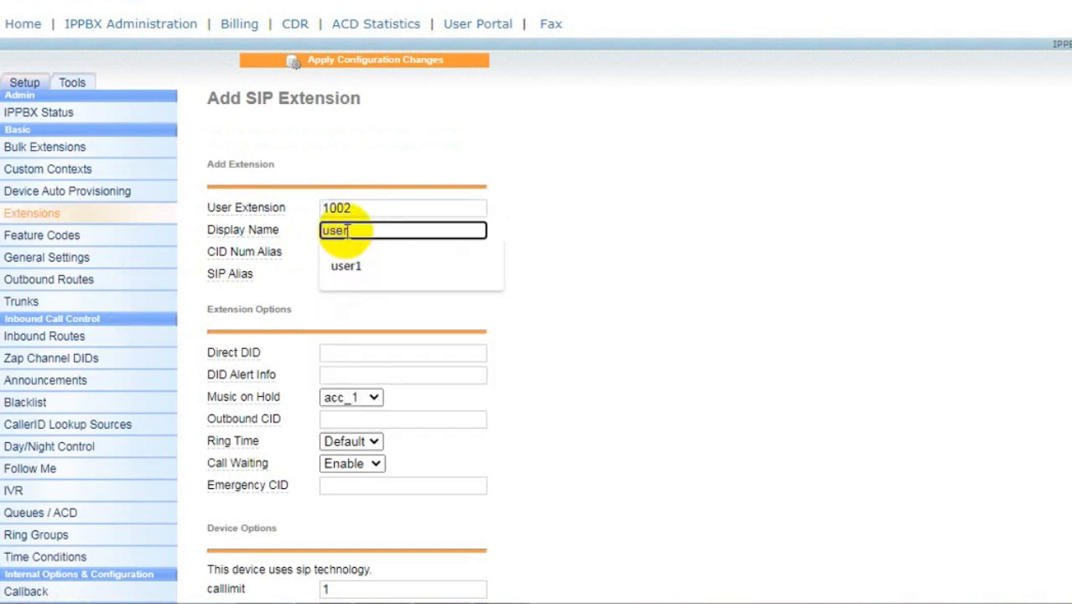
text(2)
- Set account code 1002, enter the extension secret, and submit extension 1002
scroll(347, 269, down, 1)
scroll(348, 266, down, 1)
scroll(354, 285, down, 1)
click(352, 346)
text(1002)
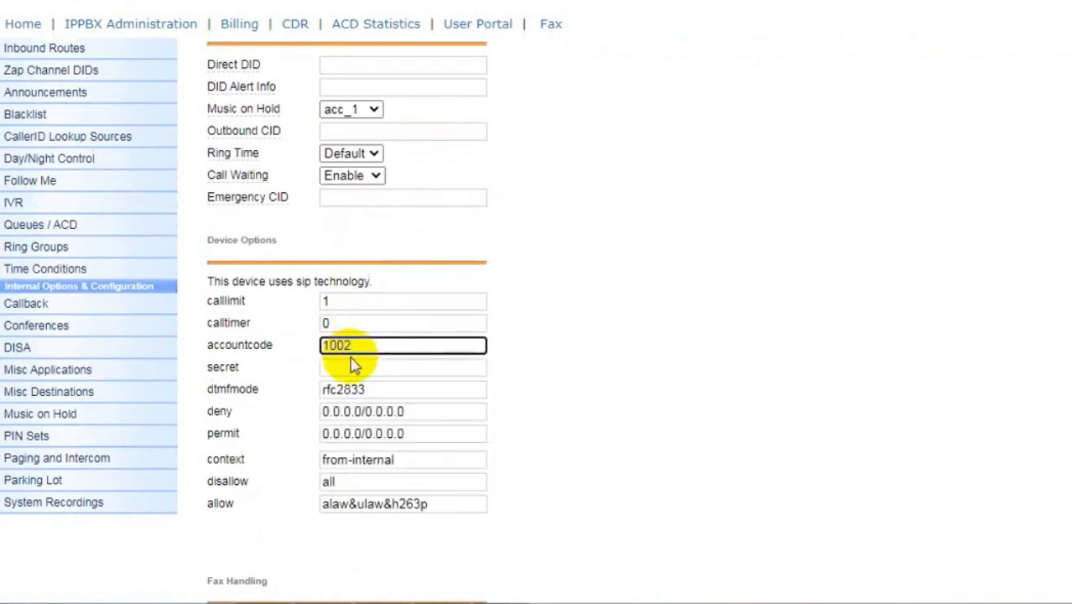
click(366, 367)
text(1002)
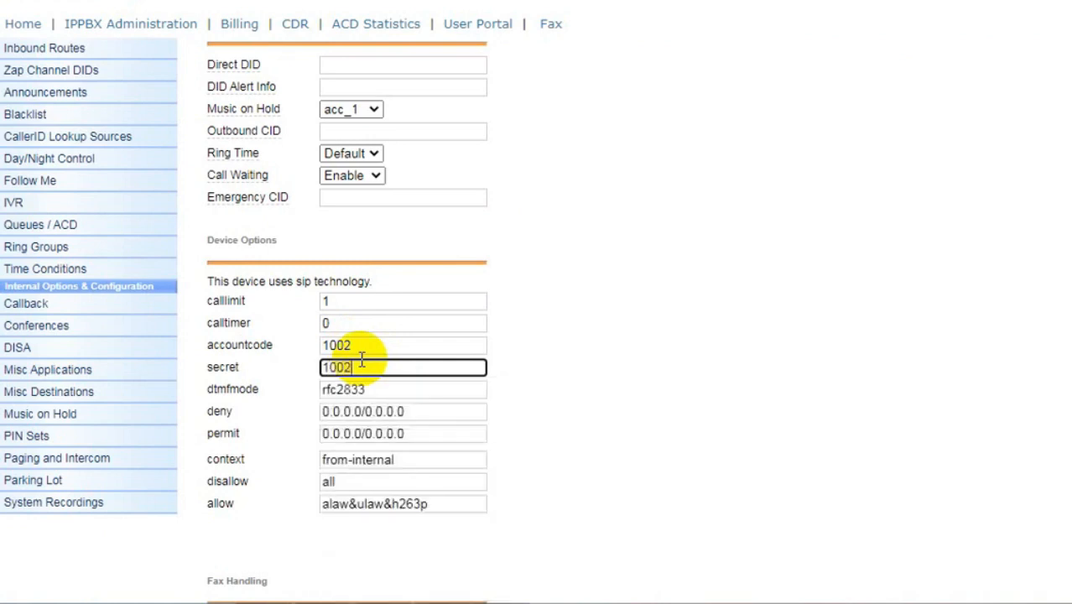
scroll(361, 362, down, 5)
scroll(308, 490, down, 5)
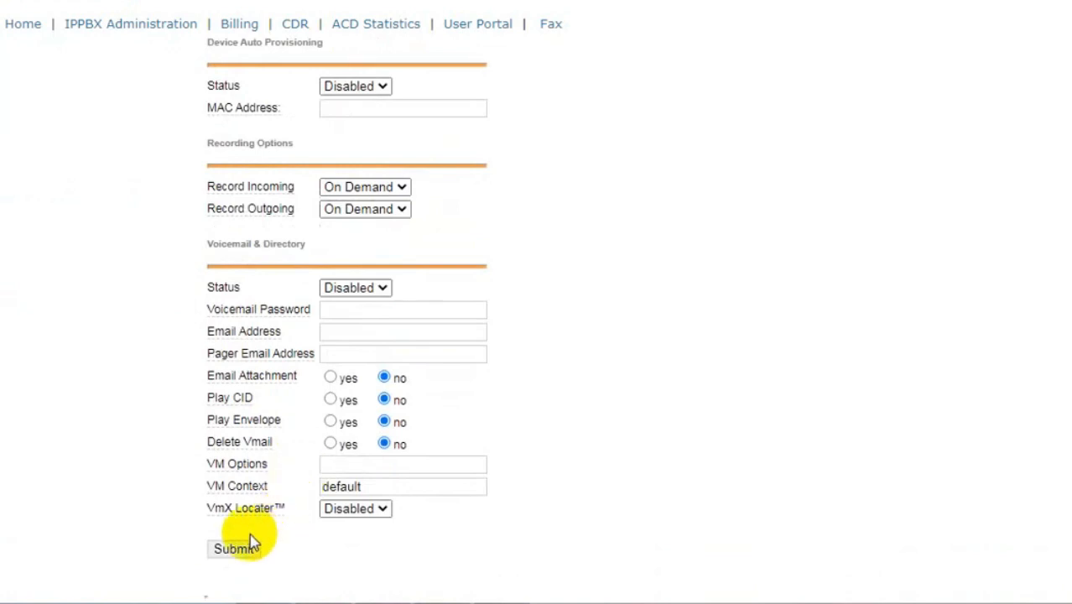
click(232, 557)
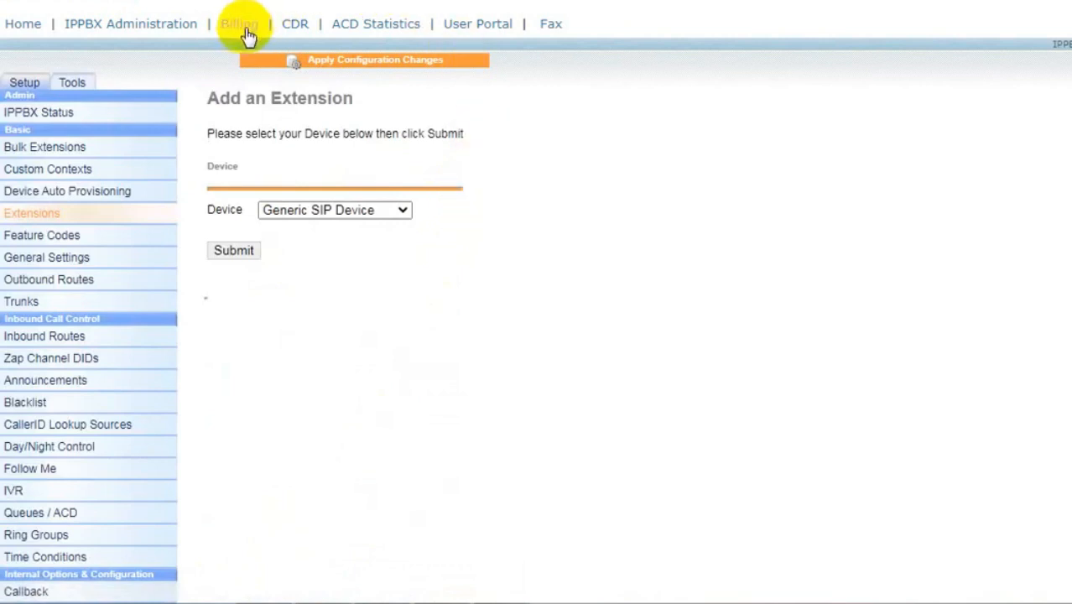
- Apply the pending changes with a reload, check IPPBX Status, then return to Extensions
click(351, 68)
click(543, 250)
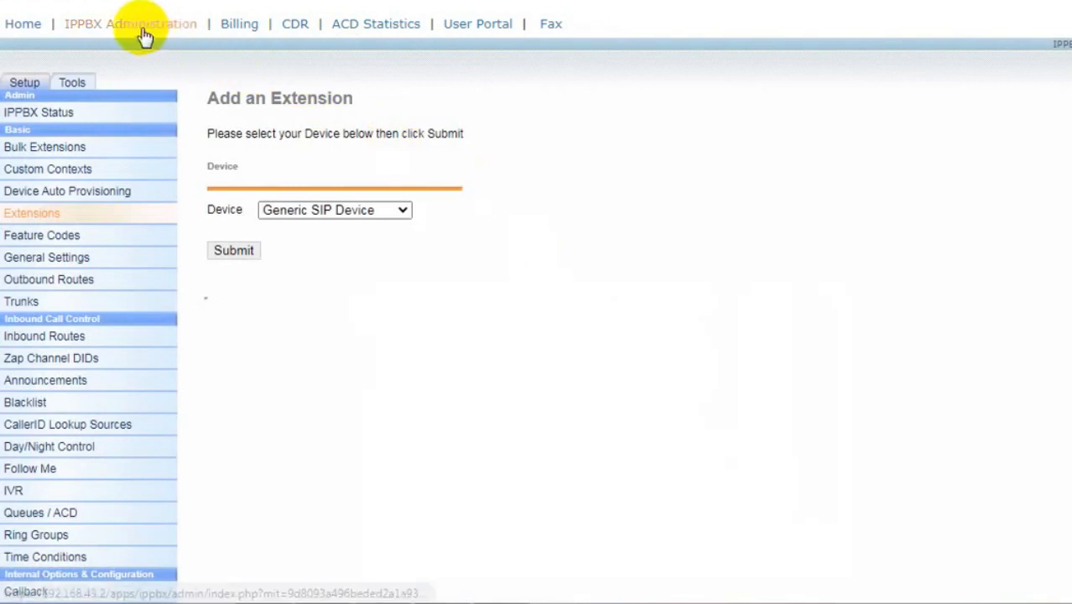
click(39, 114)
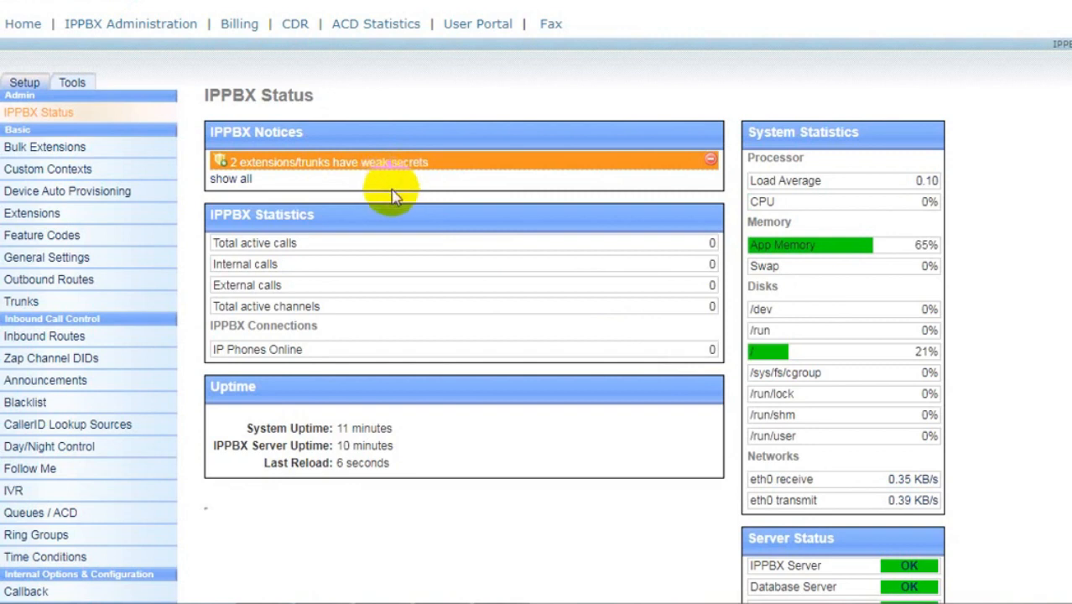
click(49, 215)
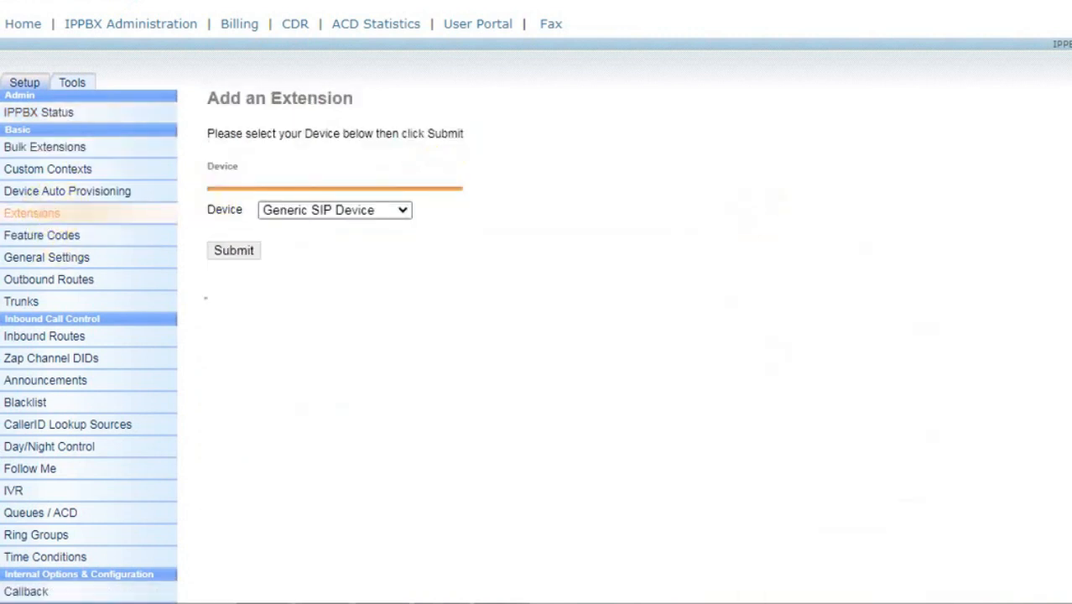